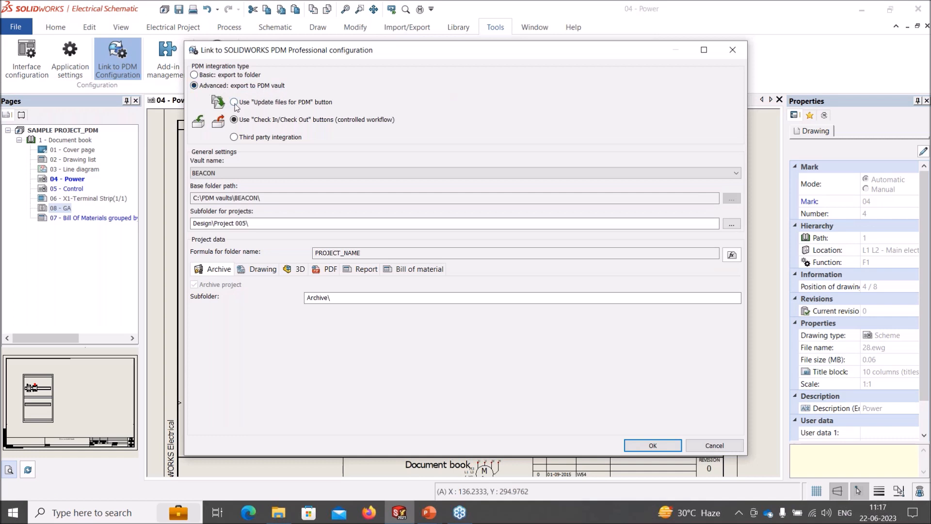
Set the advanced PDM integration to use the "Update files for PDM" button with BEACON as the vault.
click(234, 102)
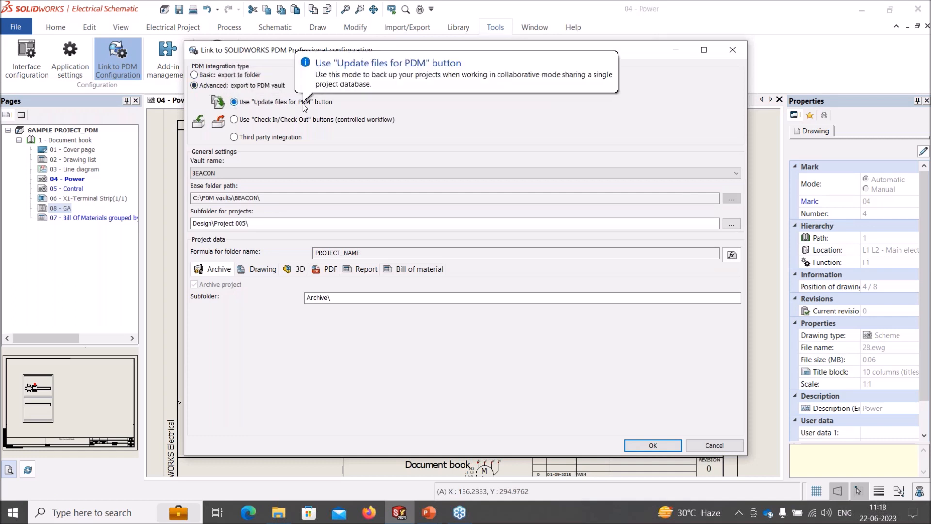
click(229, 175)
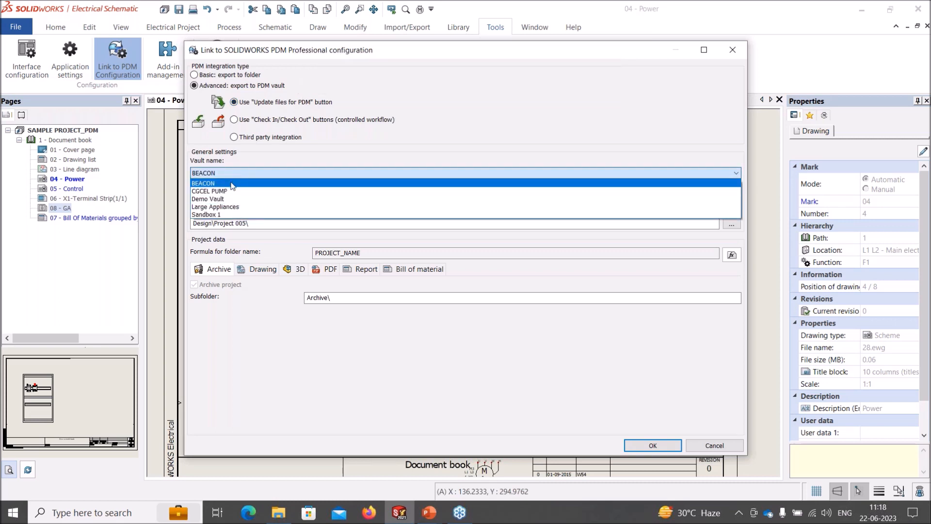
click(232, 184)
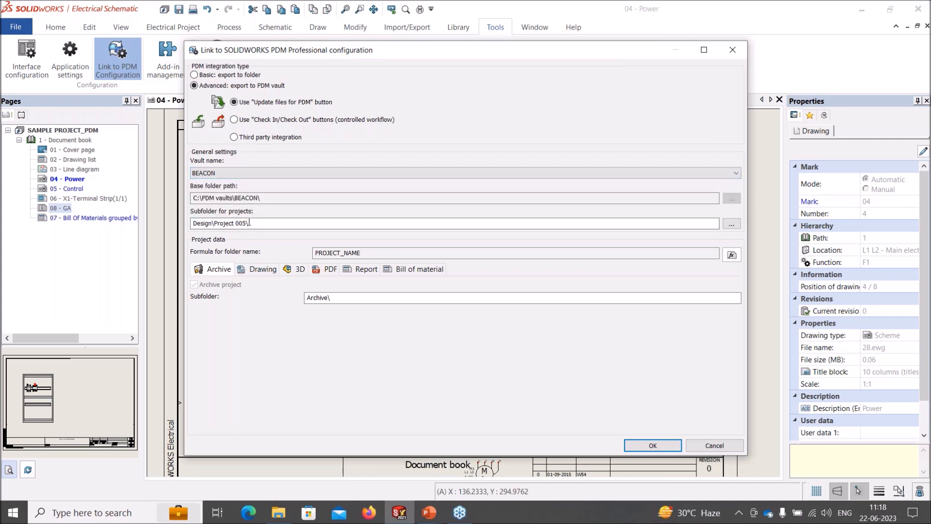
Create a Project 006 folder inside the vault's Design folder, assign it as the subfolder for projects and accept the configuration.
click(731, 223)
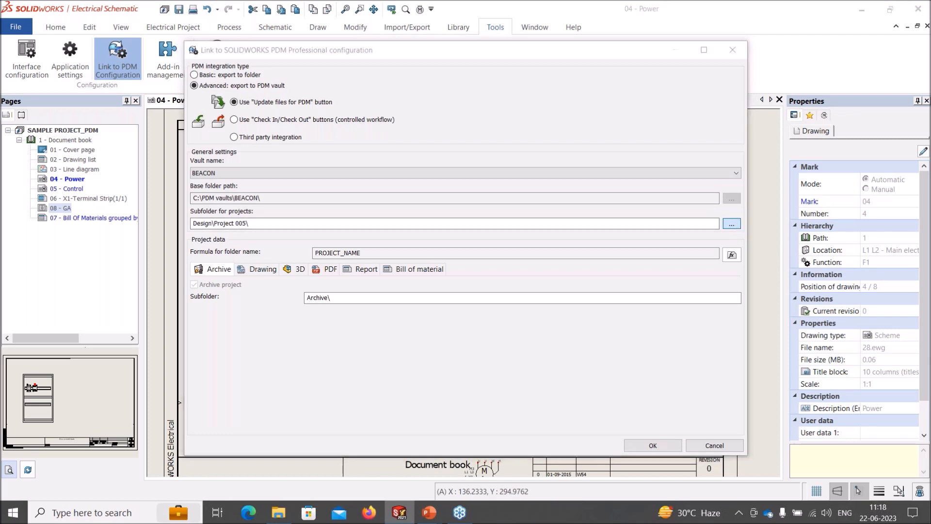
click(406, 187)
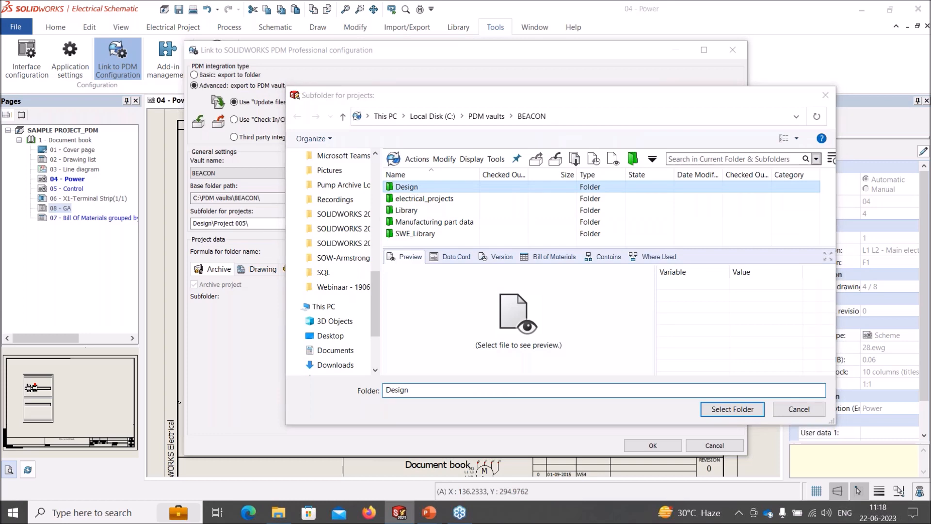
double_click(406, 187)
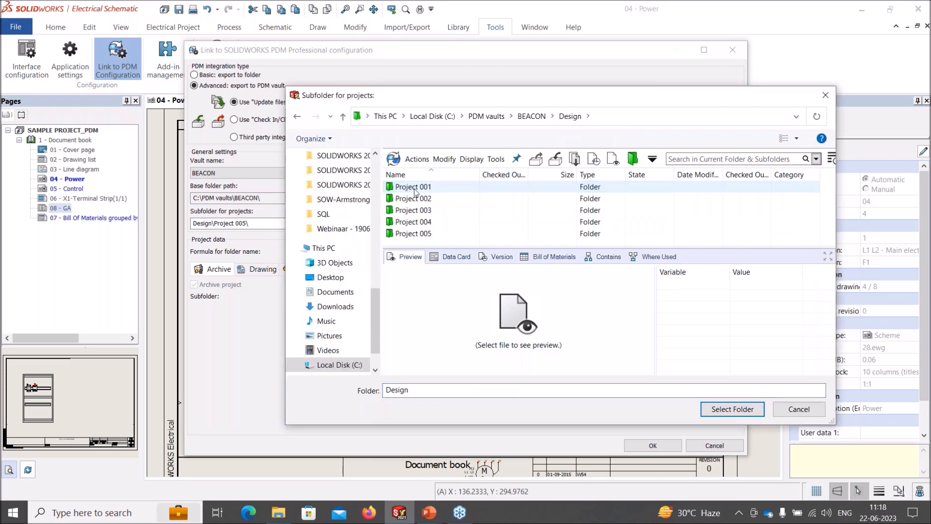
click(633, 158)
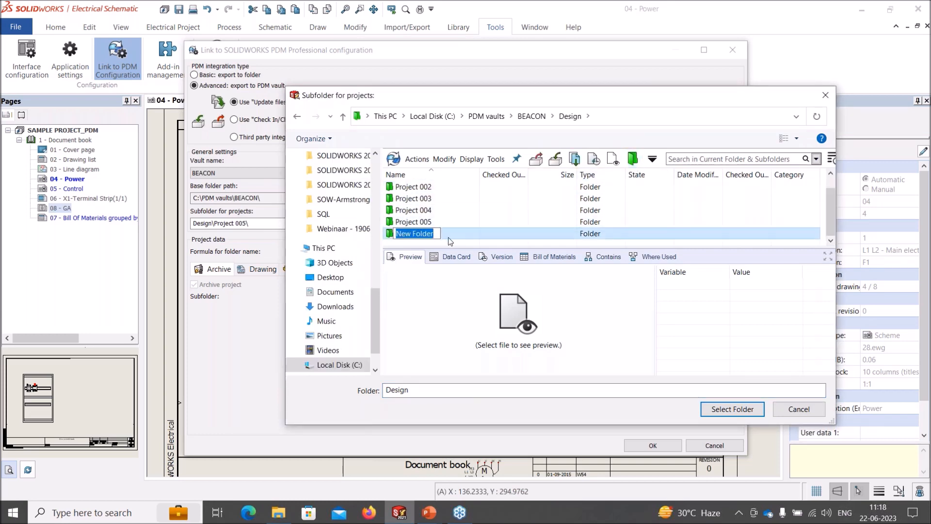
text(Project 006)
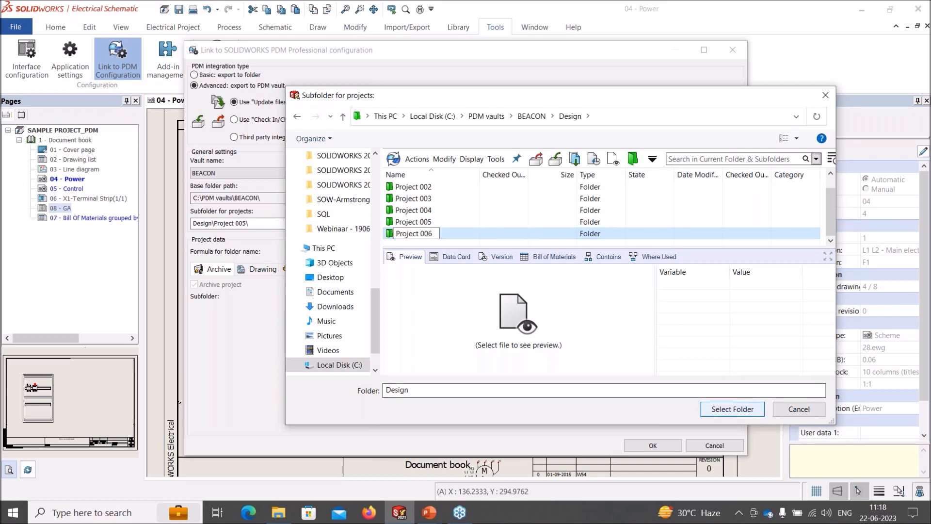
key(Return)
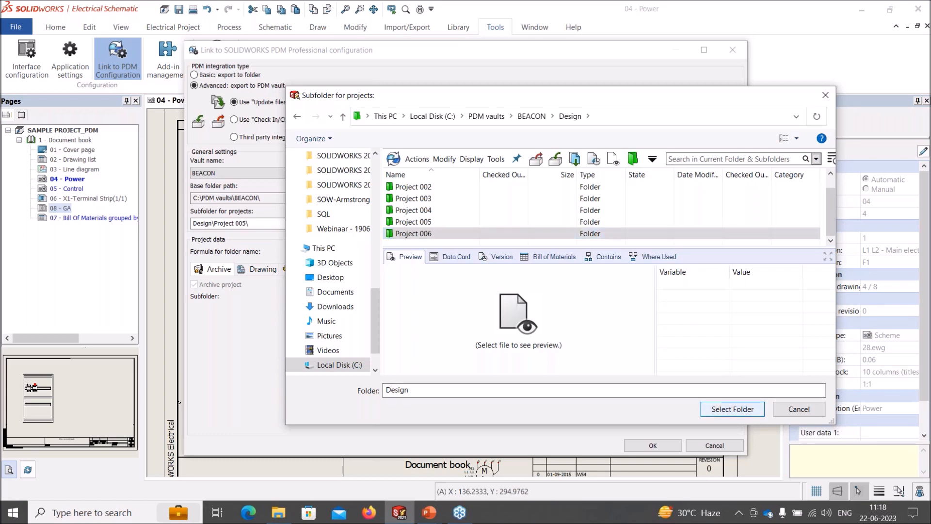
click(742, 409)
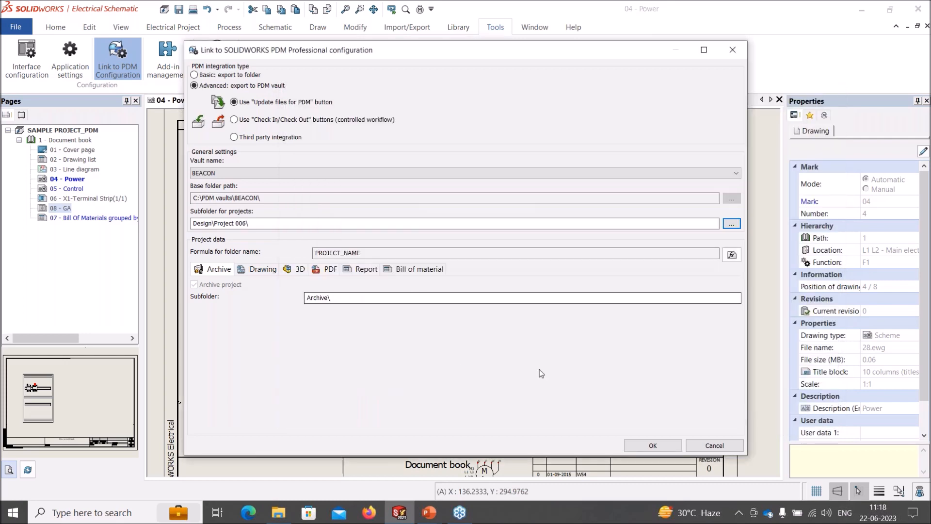
click(653, 445)
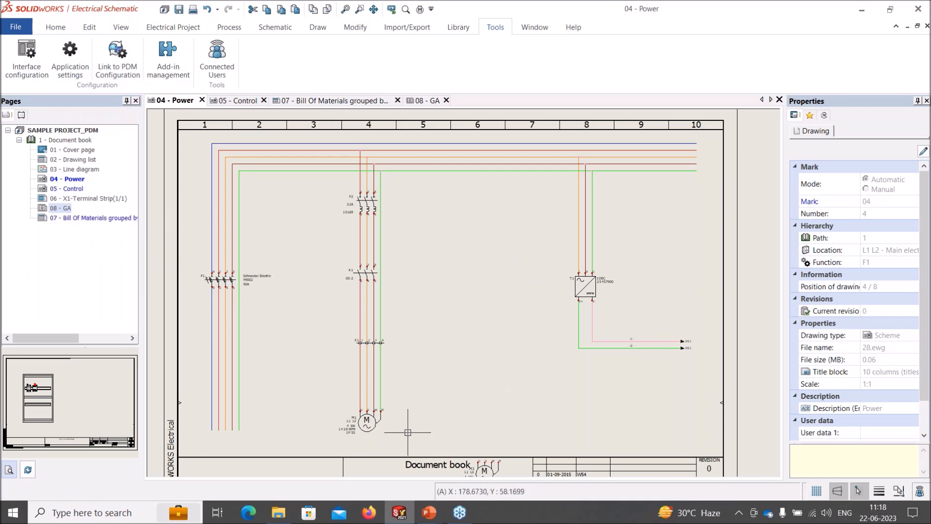
Insert the POWER Macro on the 04 - Power page, to the right of the existing motor circuit, with the default pasting options.
click(809, 117)
drag(837, 278, 485, 213)
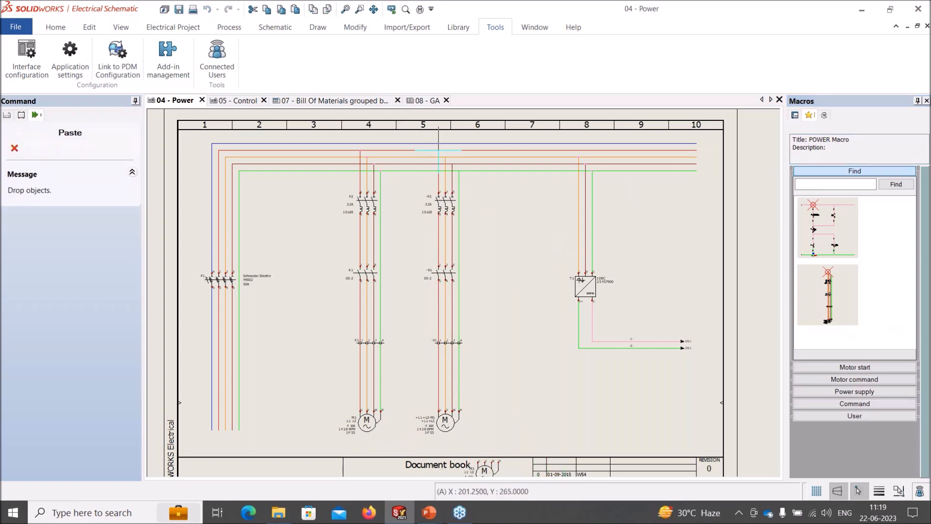
click(438, 151)
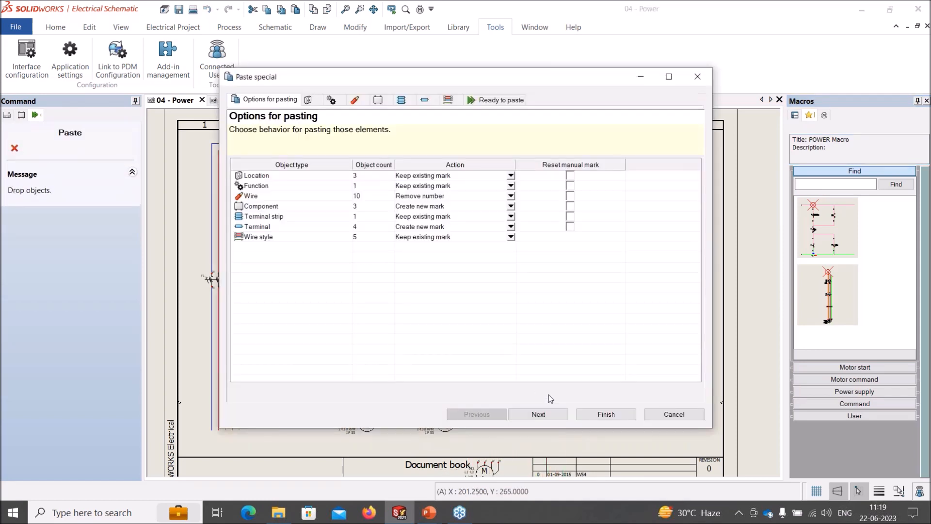
click(582, 413)
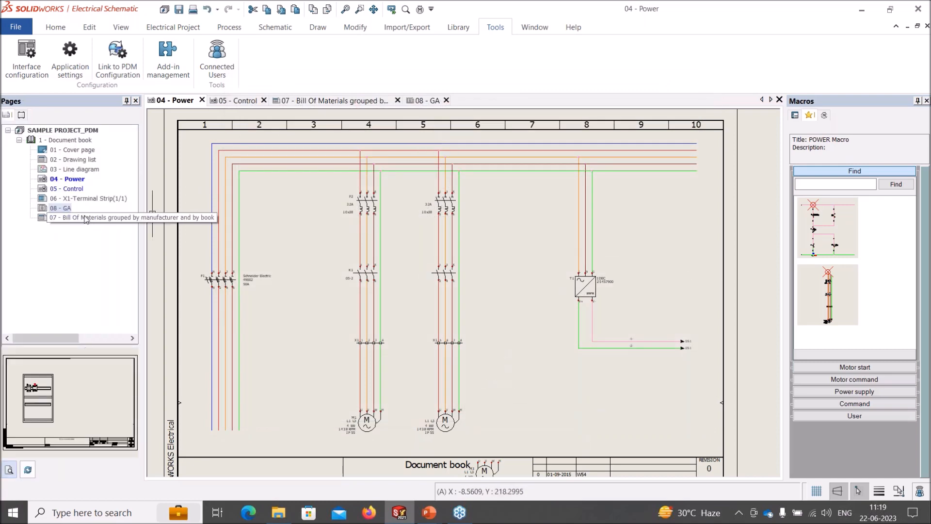
Update the drawings of the X1 terminal strip page and the Bill Of Materials report page.
right_click(91, 199)
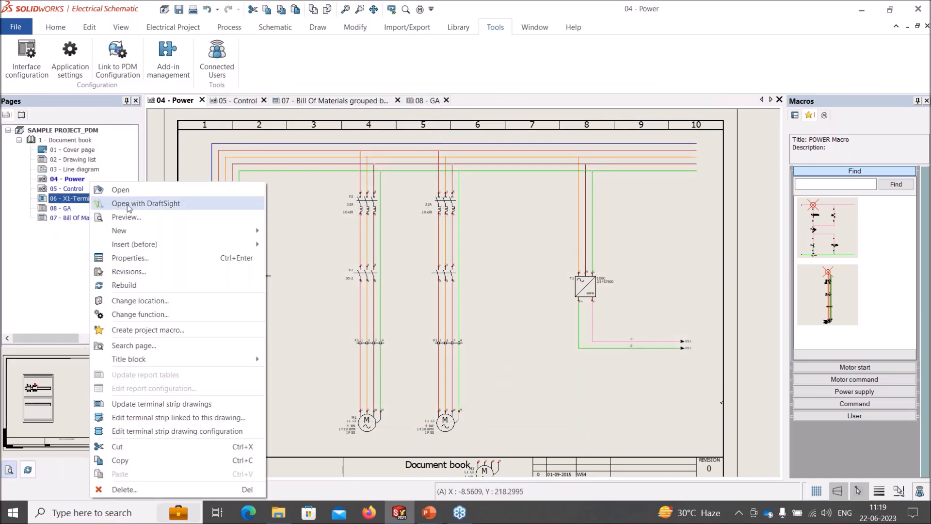
click(133, 401)
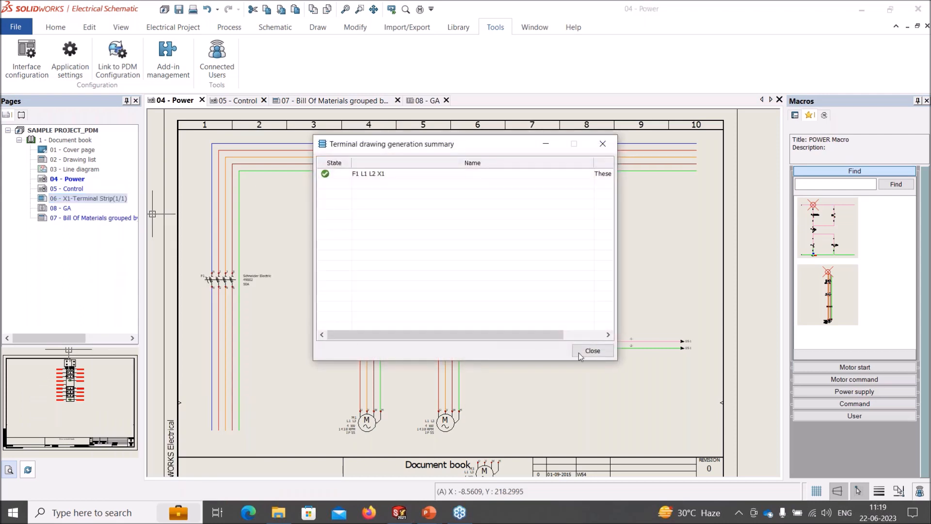
click(598, 353)
click(79, 217)
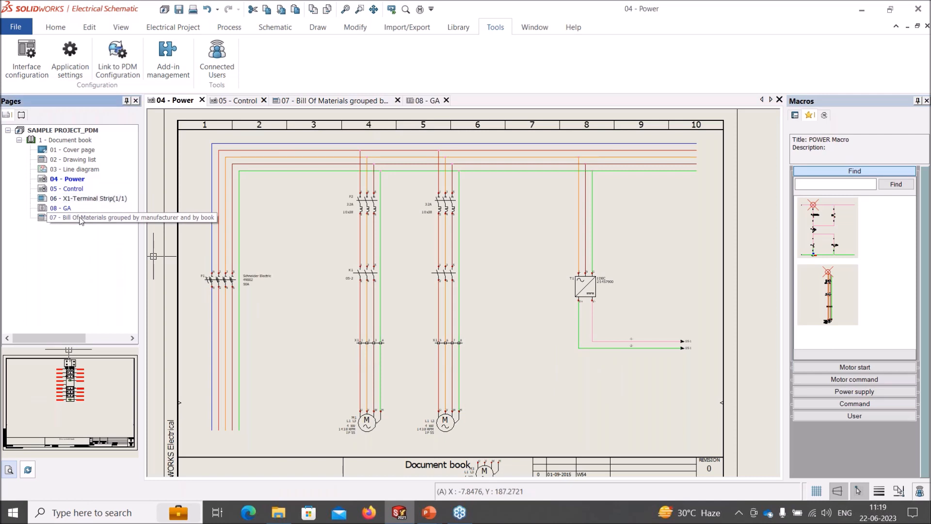
right_click(80, 220)
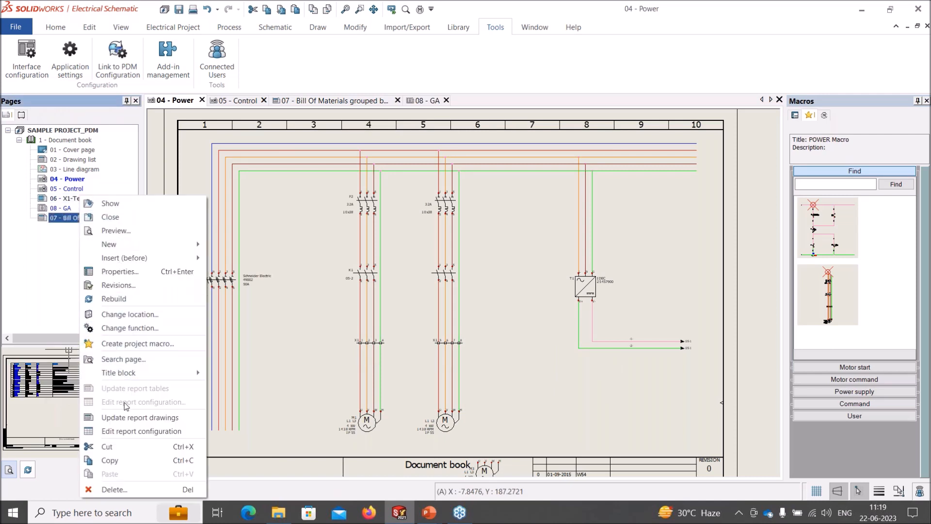
click(125, 418)
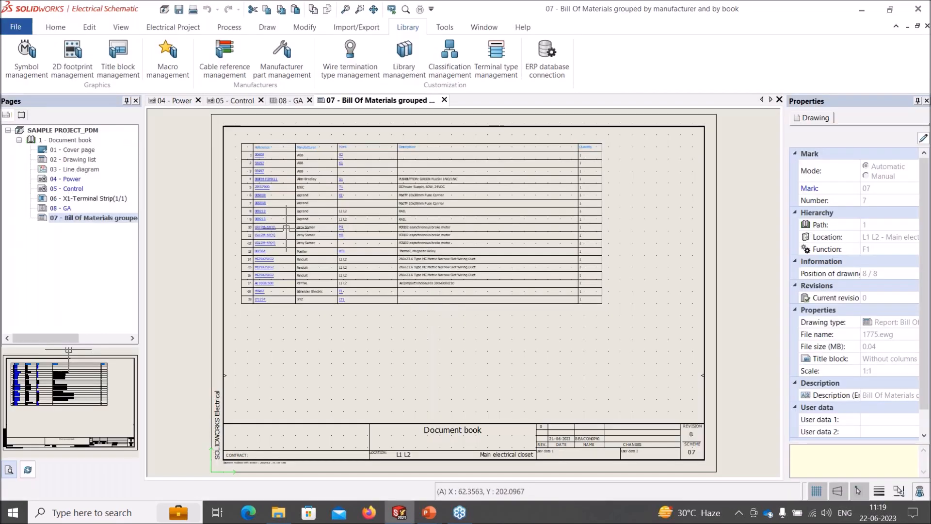
Update the PDM files of SAMPLE PROJECT_PDM from the project manager, continuing without updating its reports and terminal strip drawings.
click(55, 27)
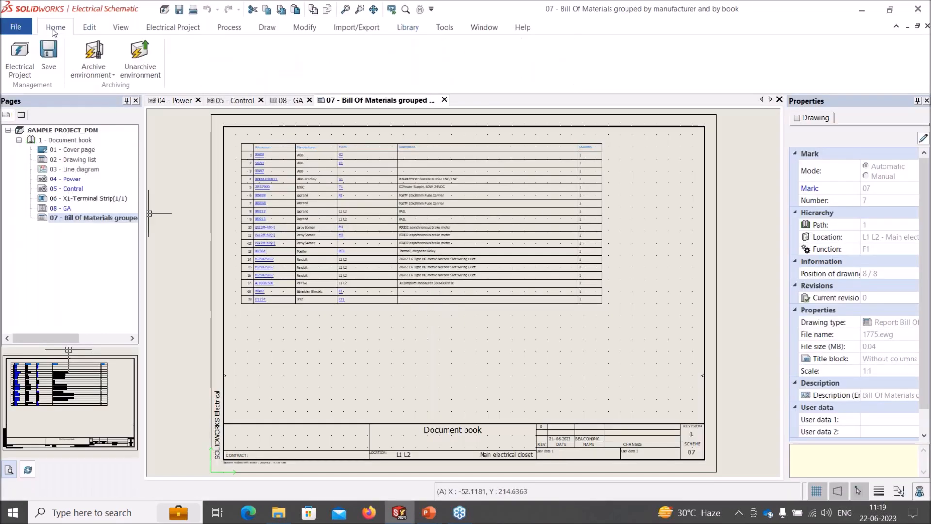
click(28, 71)
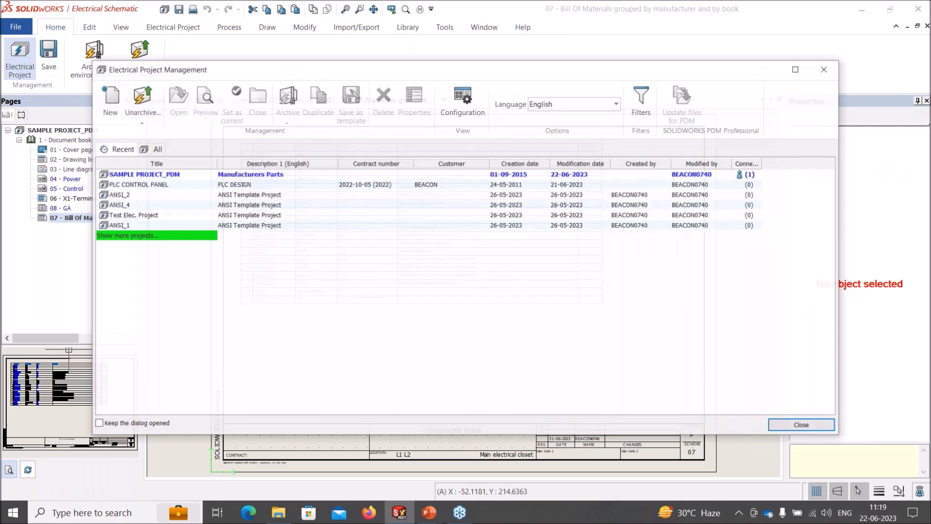
click(295, 174)
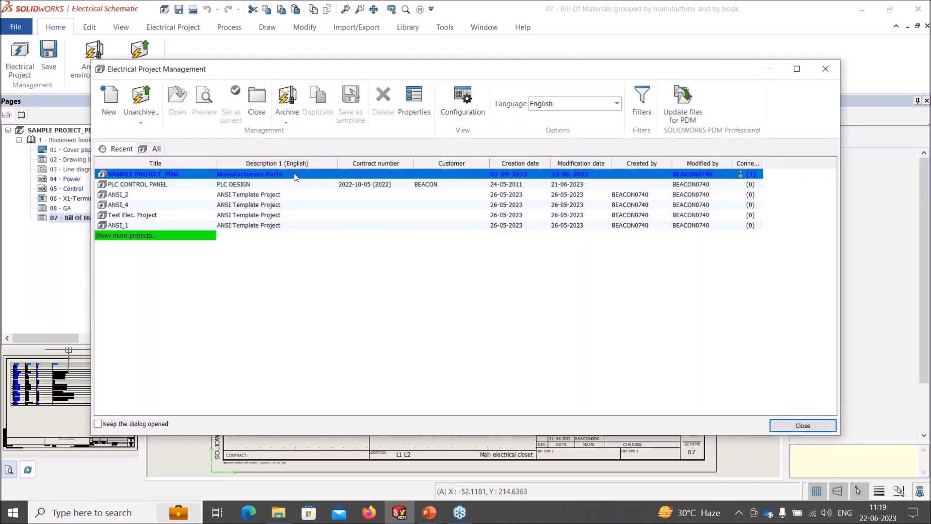
click(680, 118)
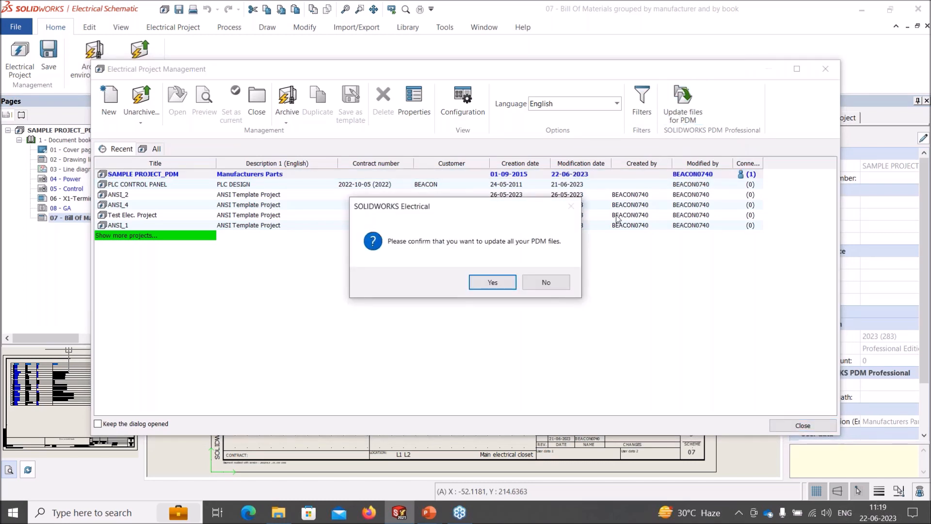
click(492, 282)
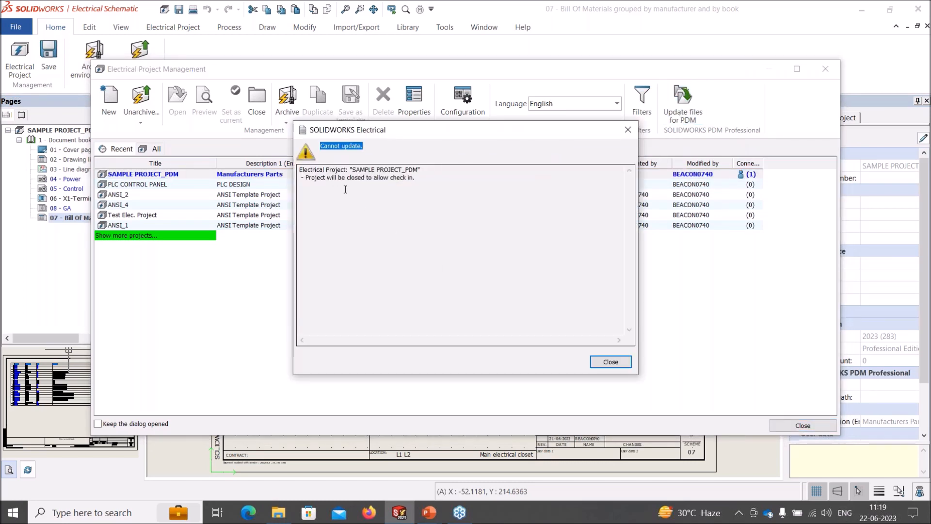
click(610, 362)
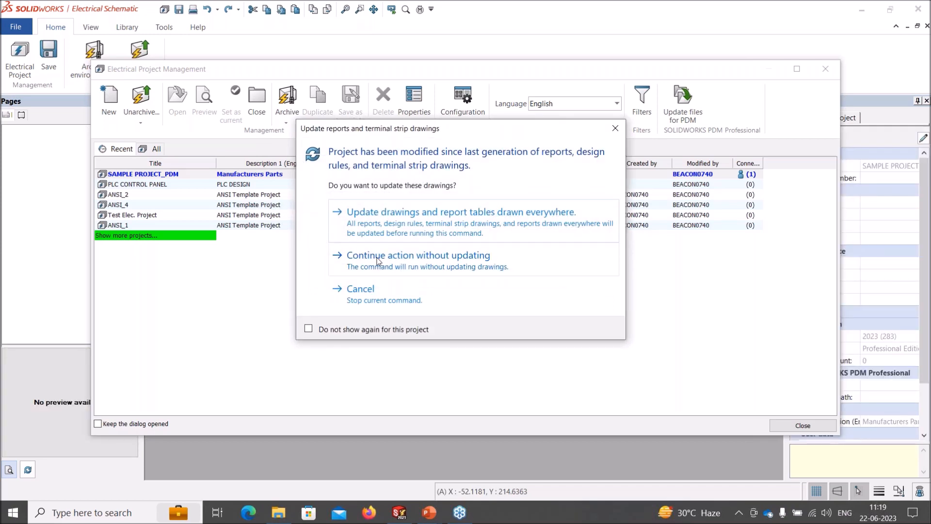
click(377, 257)
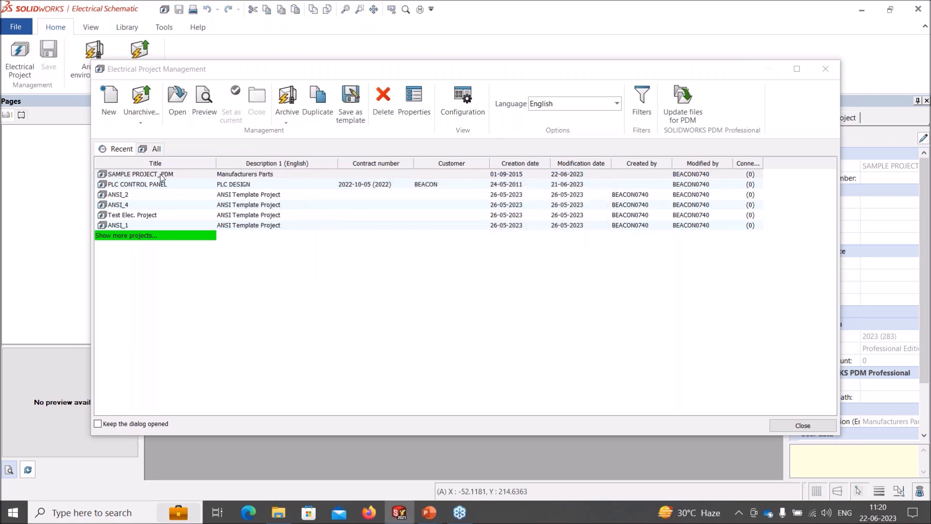
Switch to File Explorer and open Design\Project 006\SAMPLE PROJECT_PDM in the BEACON vault.
click(278, 512)
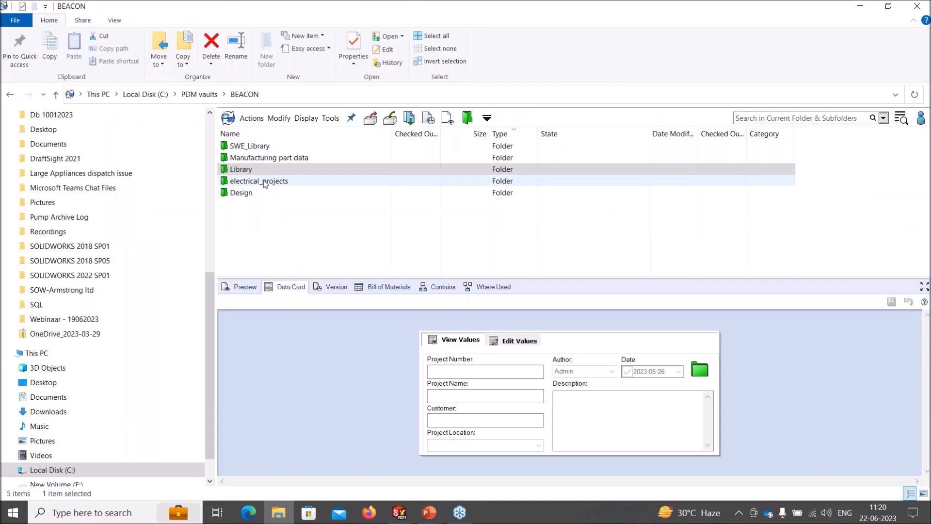
double_click(257, 194)
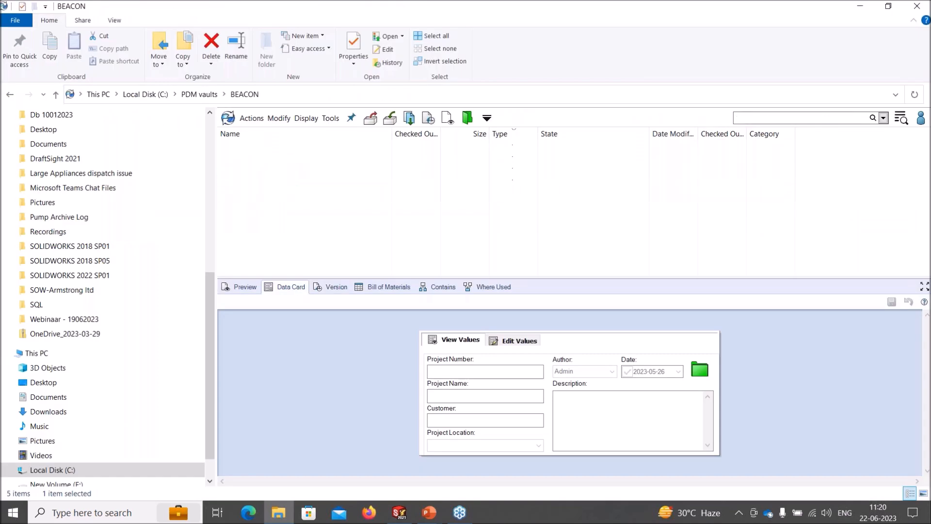
click(262, 146)
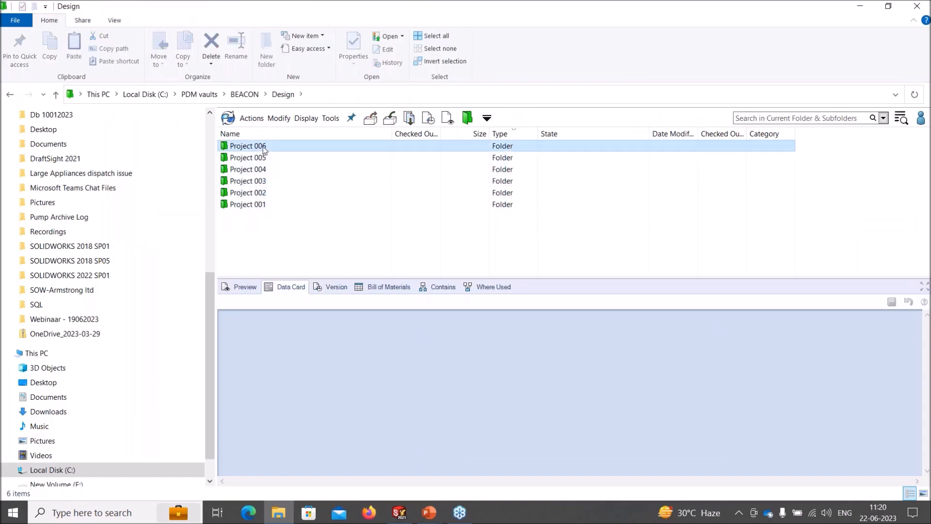
double_click(253, 146)
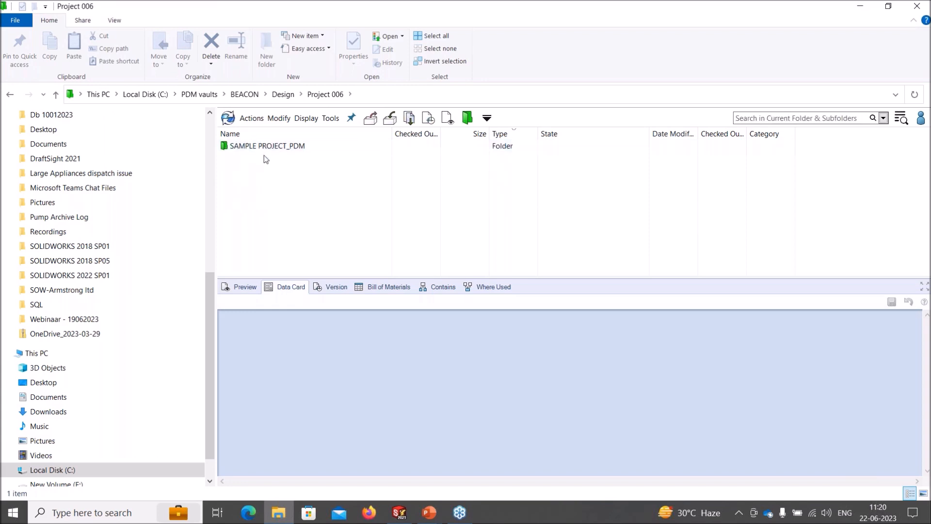
click(290, 146)
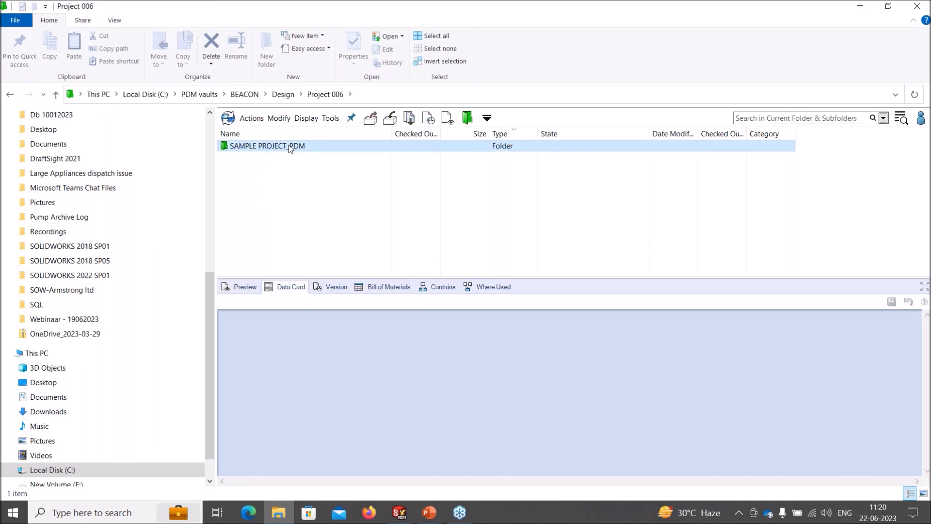
double_click(281, 147)
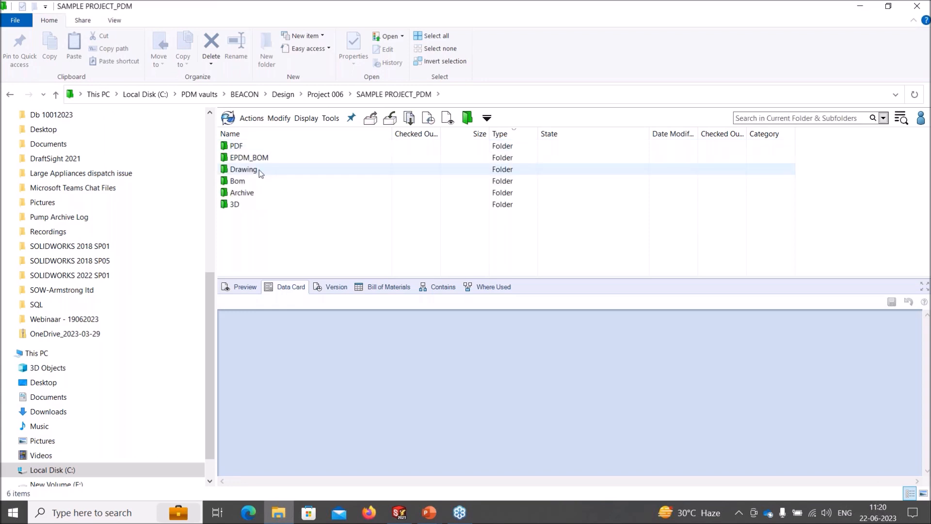
Inspect the project file in the Archive folder and return to the SAMPLE PROJECT_PDM folder.
click(248, 192)
double_click(248, 192)
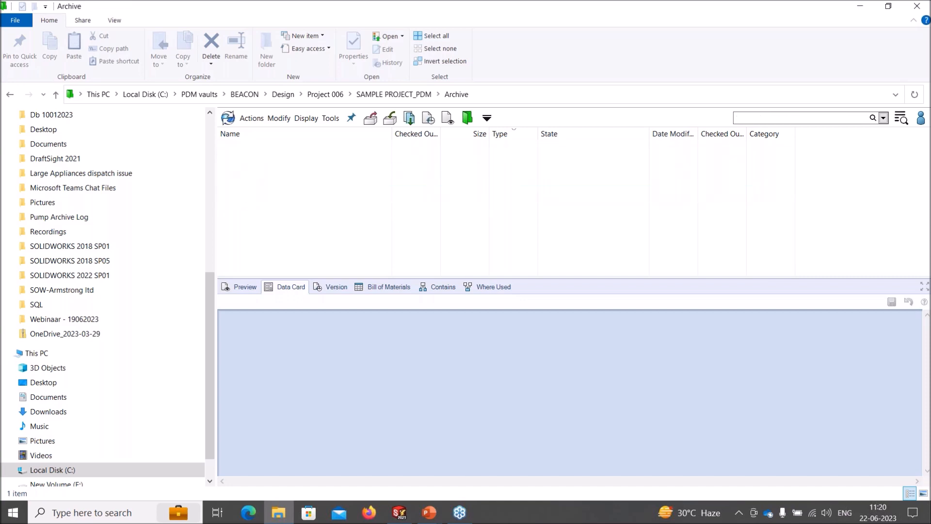
click(265, 147)
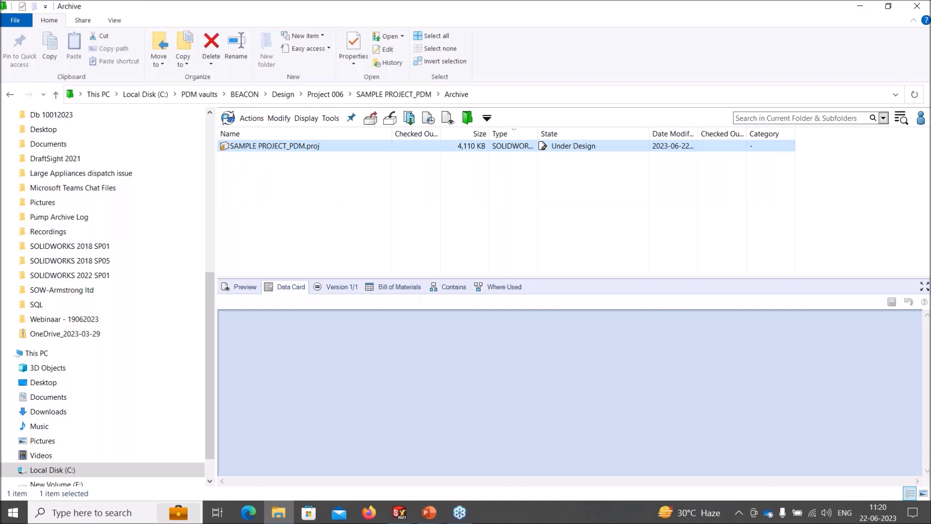
click(395, 95)
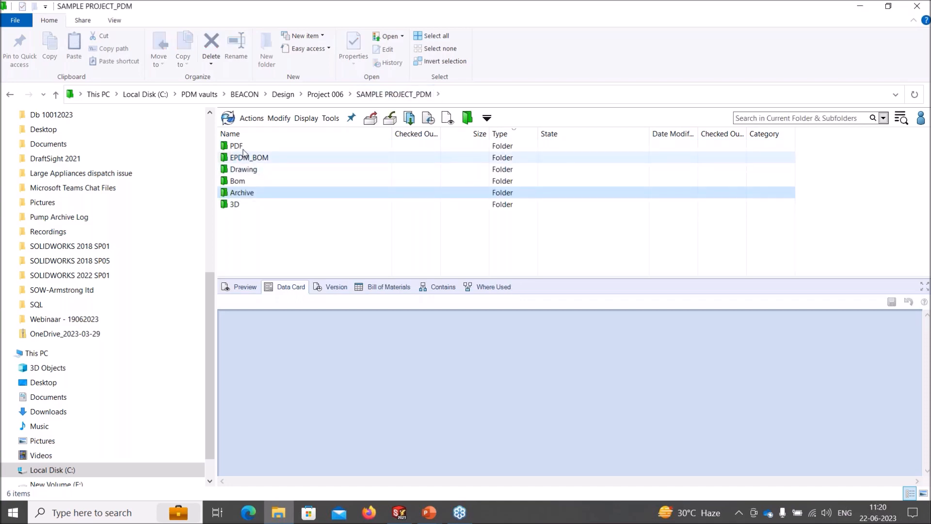
Preview the pages of 1-SAMPLE PROJECT_PDM.pdf in the PDF folder and return to the SAMPLE PROJECT_PDM folder.
double_click(243, 150)
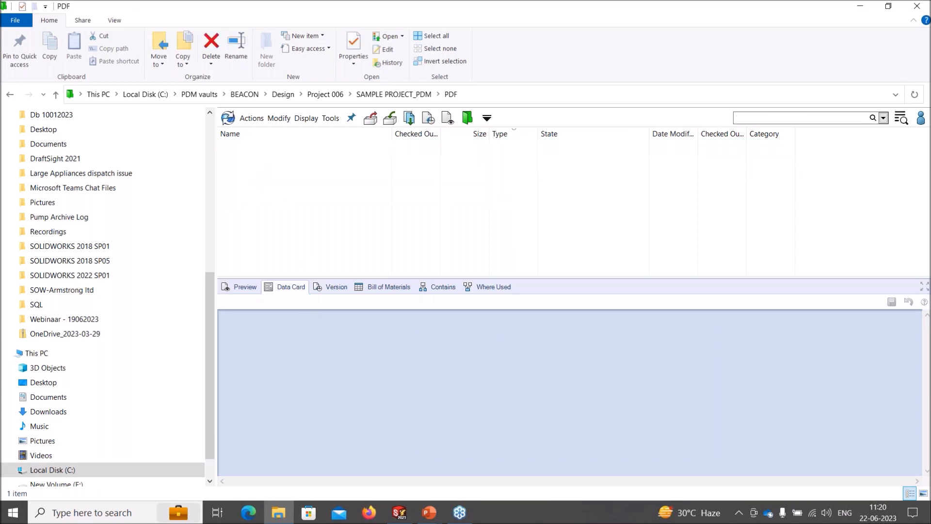
click(282, 147)
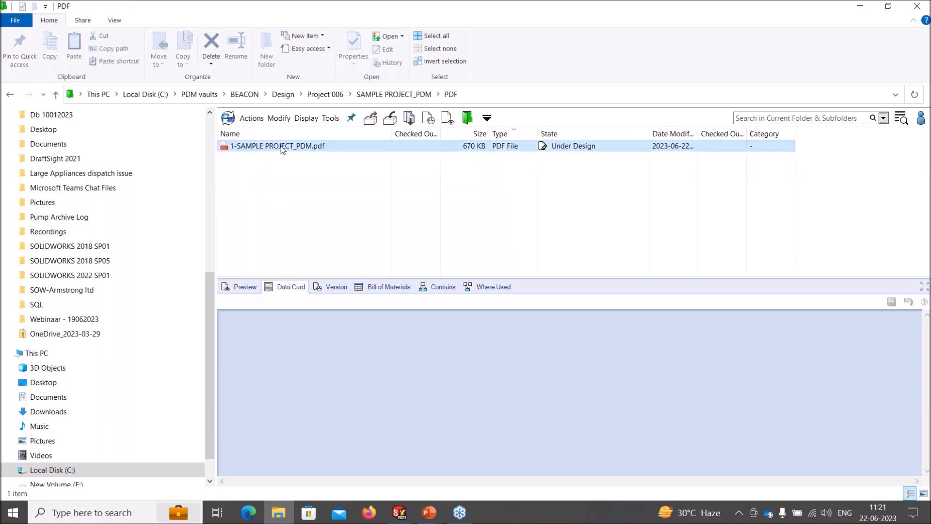
click(239, 286)
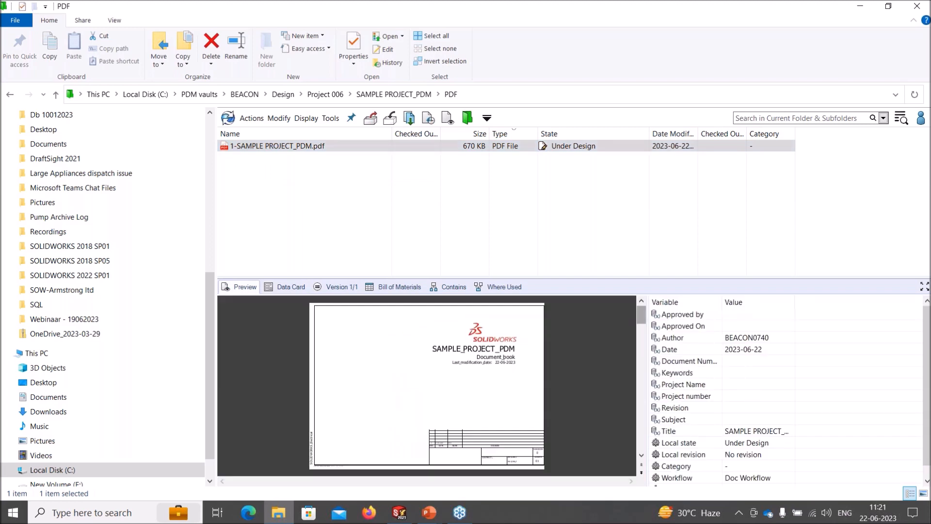
drag(641, 320, 640, 330)
scroll(487, 378, down, 3)
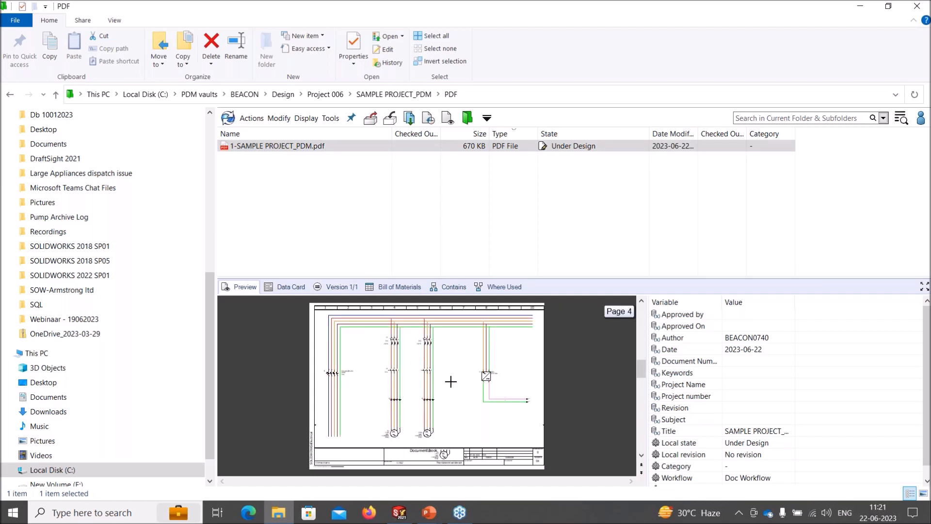
scroll(451, 381, down, 2)
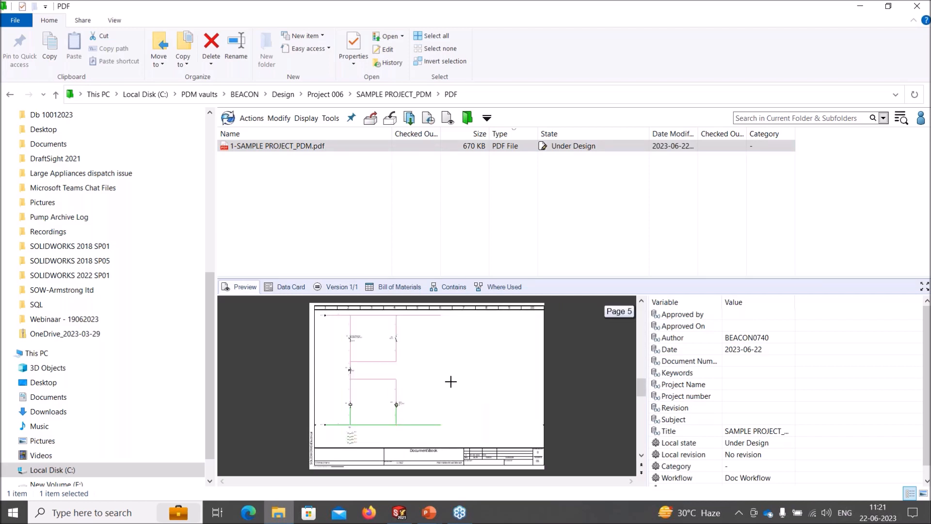
scroll(451, 381, down, 1)
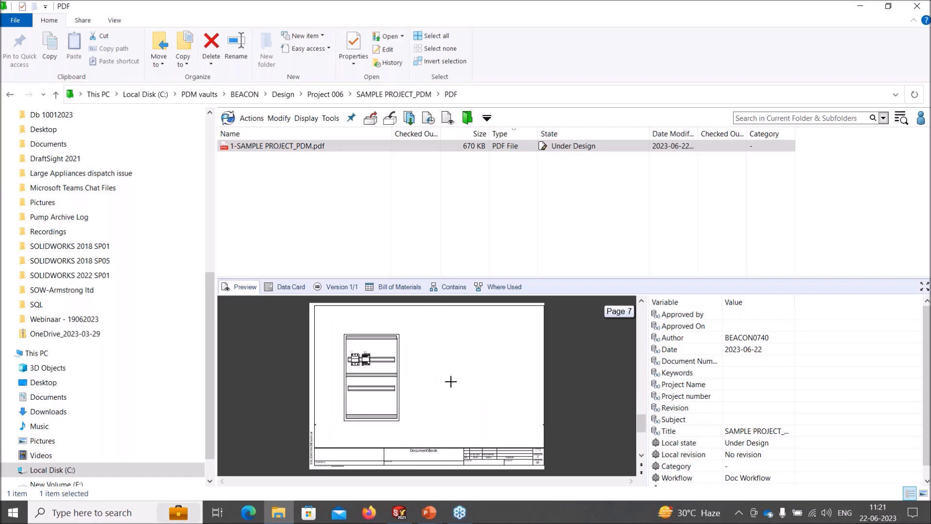
scroll(450, 382, down, 1)
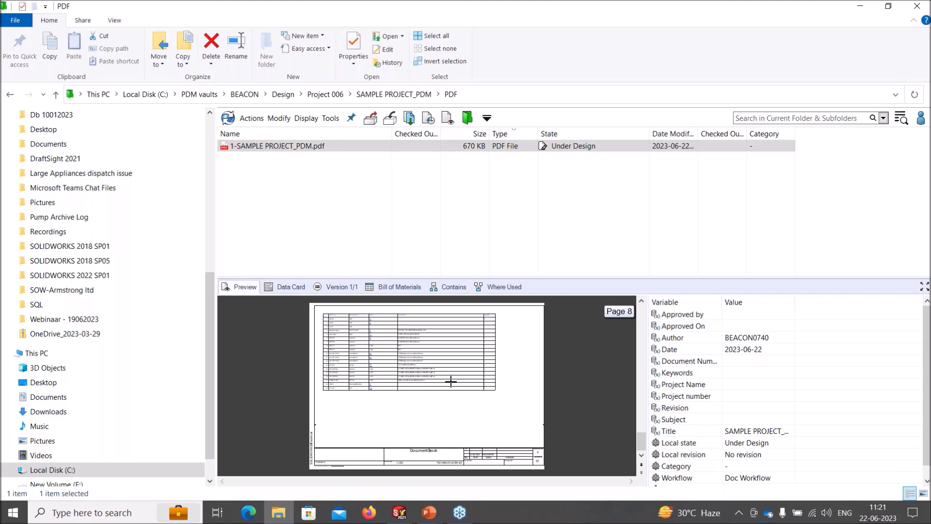
click(393, 94)
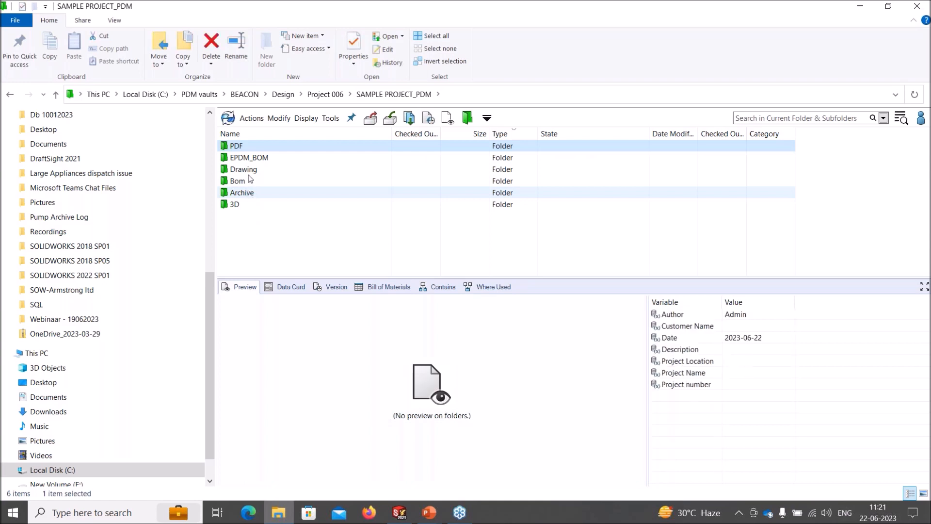
Preview the exported DWG drawings 08 and 01 in subfolder 1 of the Drawing folder.
click(251, 173)
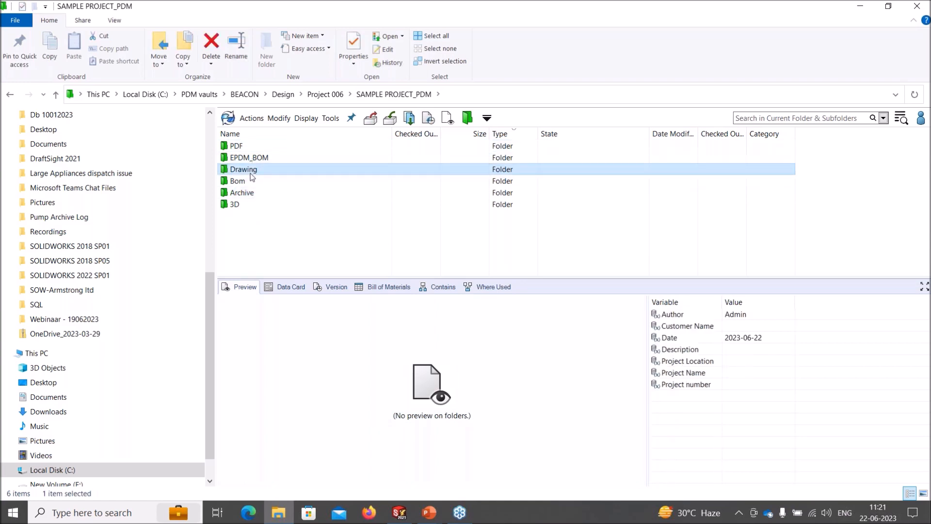
double_click(242, 169)
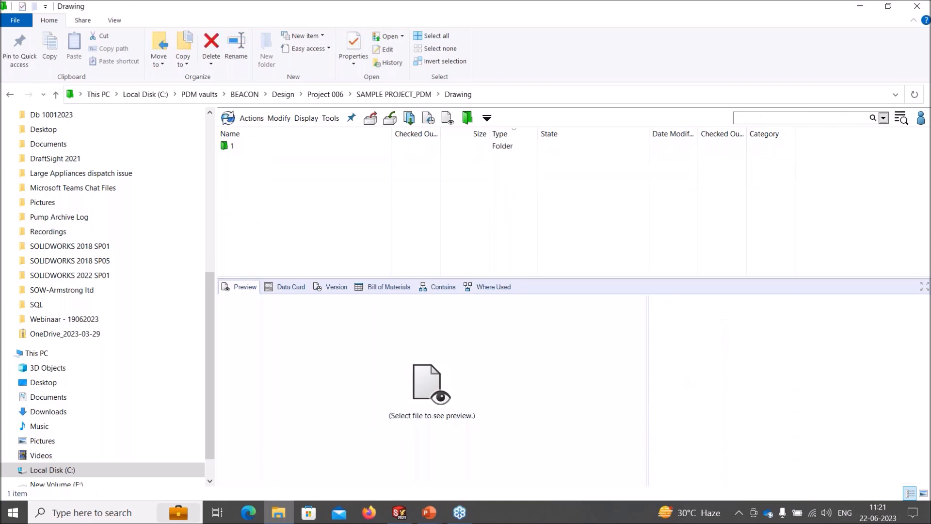
click(239, 146)
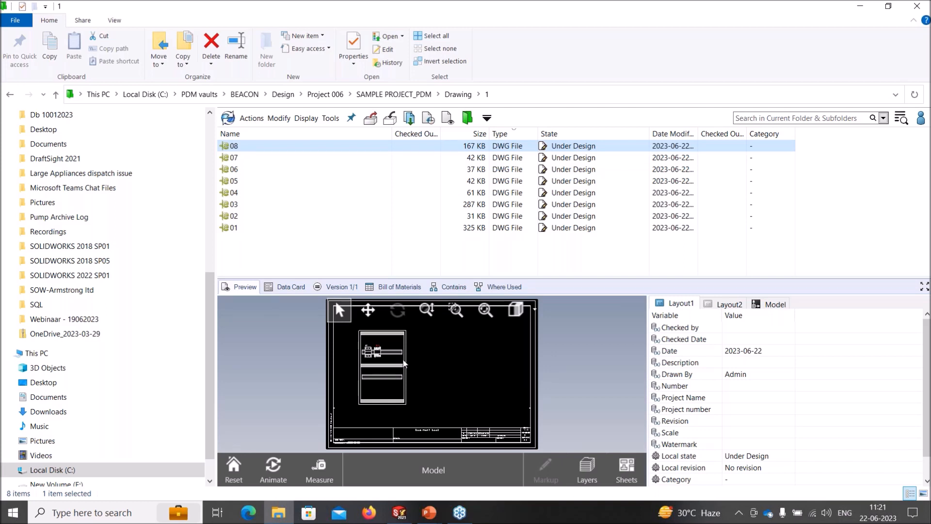
click(246, 227)
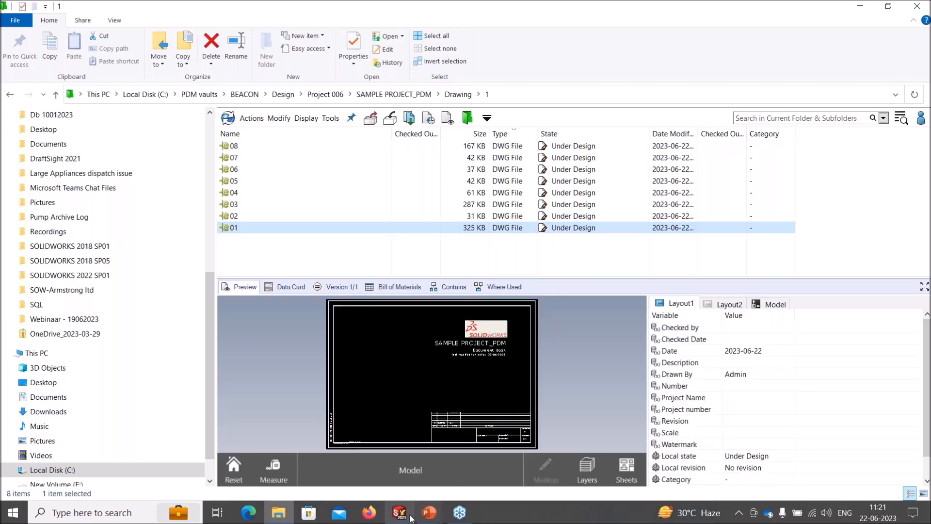
Switch to SOLIDWORKS Electrical and set the PDM link to use the Check In/Check Out buttons, declining to read the workflow document.
mouse_move(393, 518)
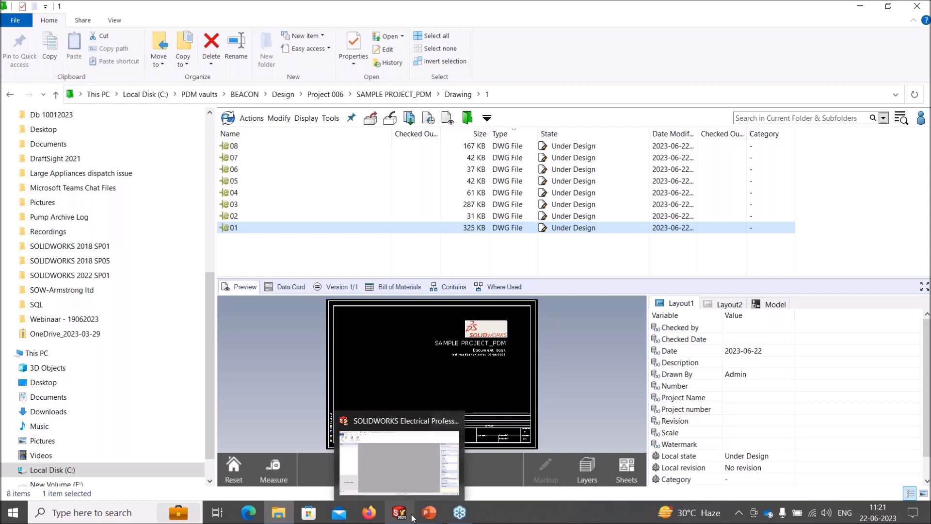
click(406, 518)
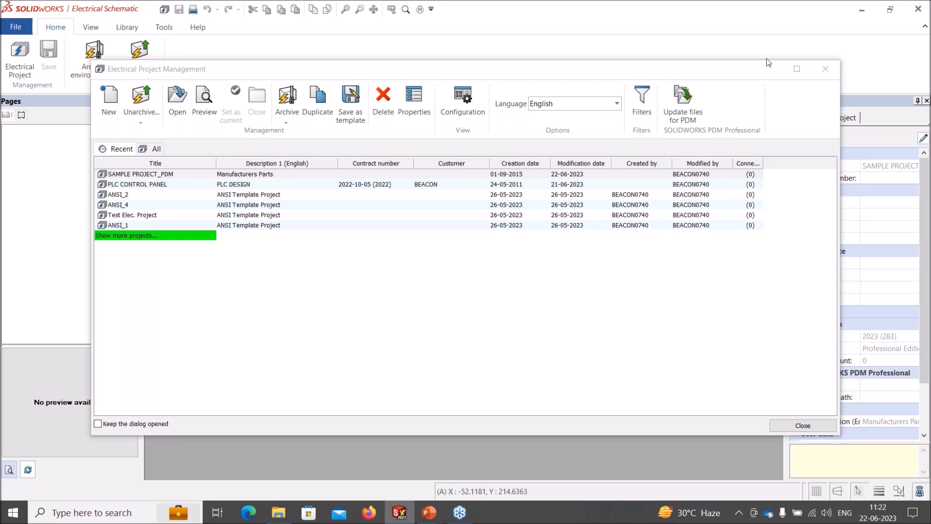
click(823, 76)
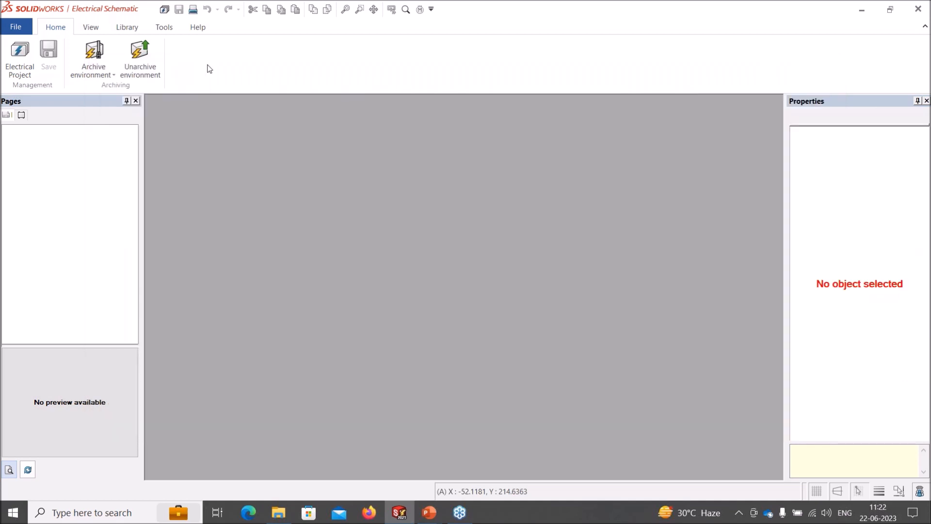
click(171, 28)
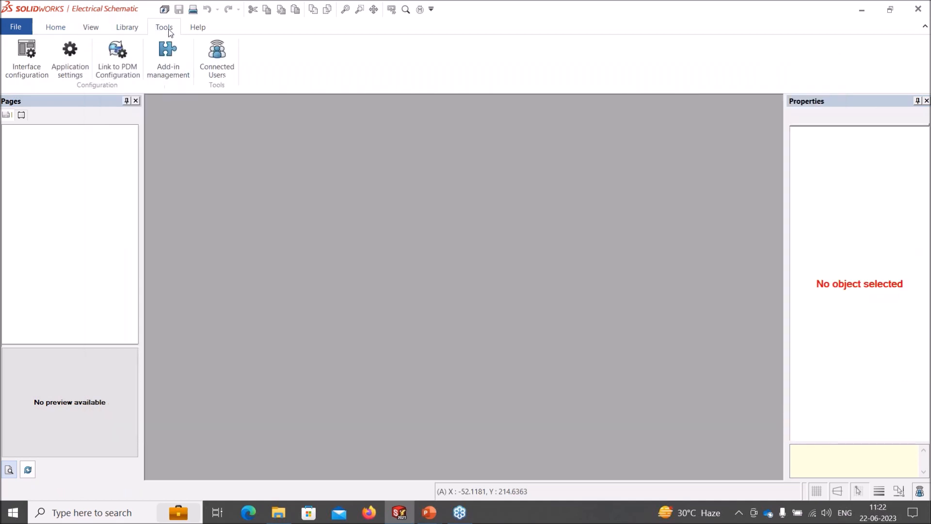
click(117, 68)
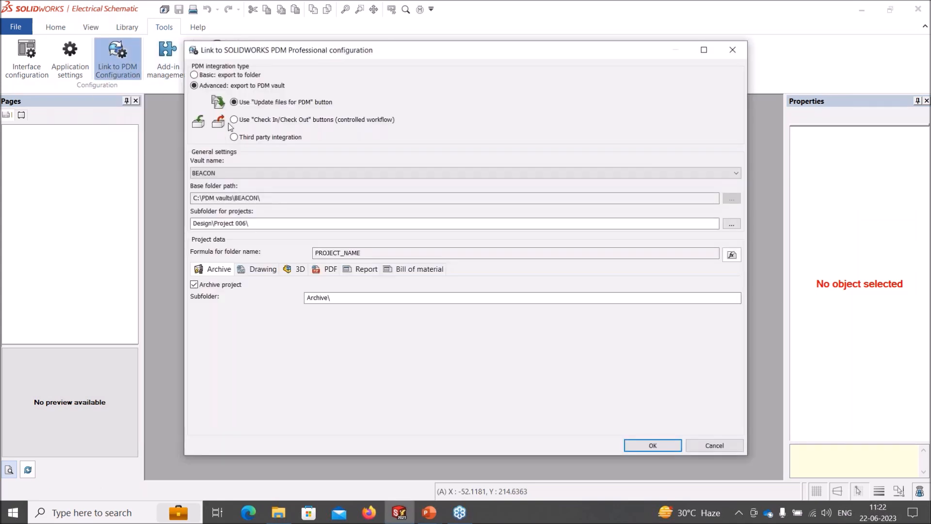
click(234, 119)
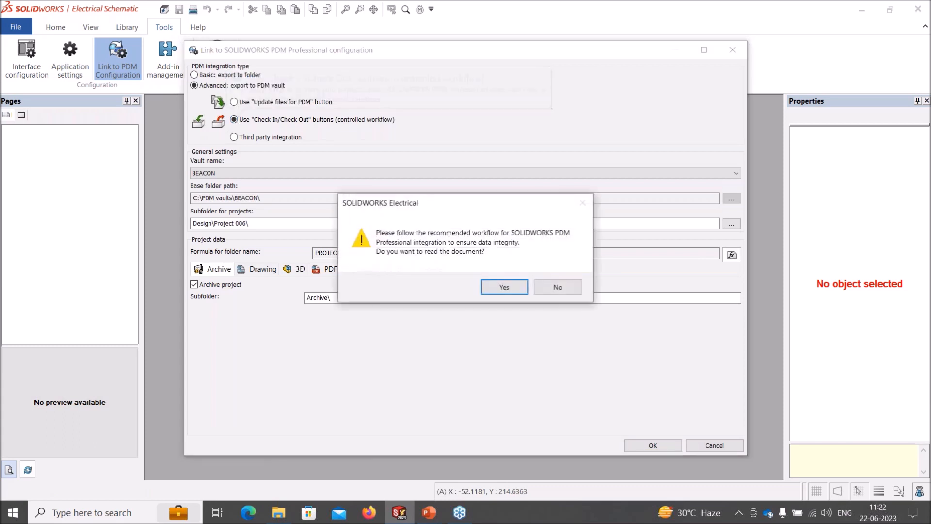
click(557, 287)
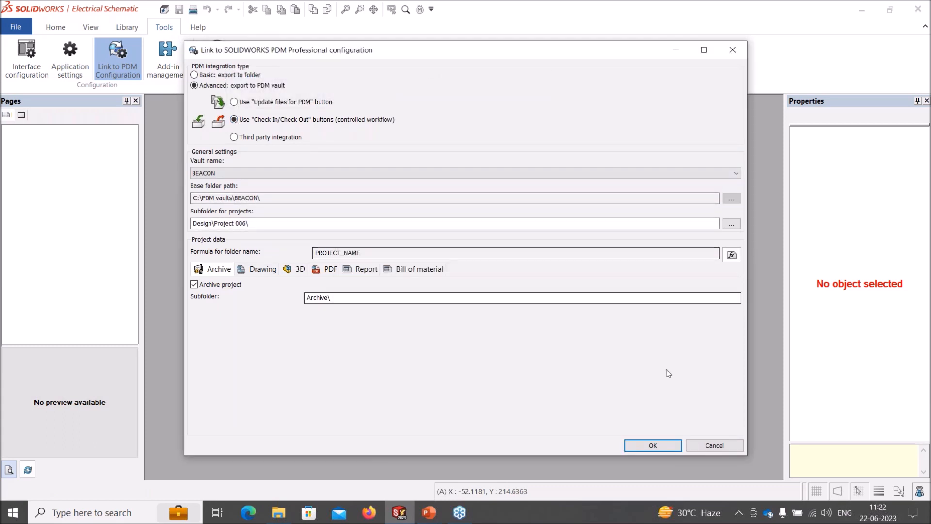
click(652, 445)
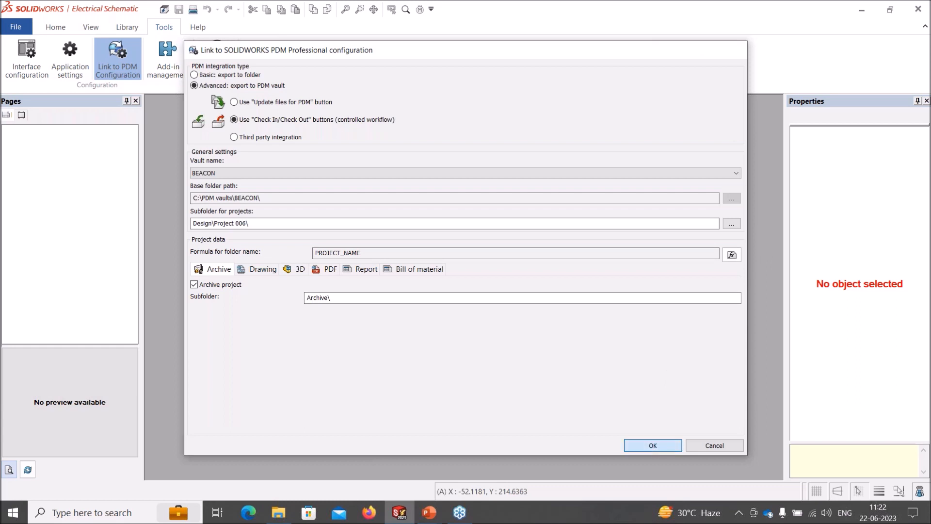
Open SAMPLE PROJECT_PDM from the electrical project manager.
click(61, 29)
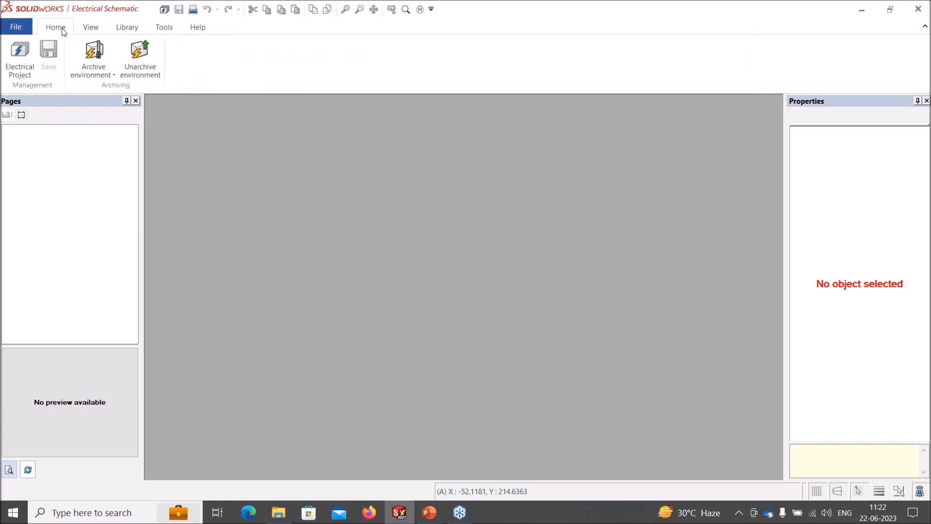
click(23, 59)
click(164, 175)
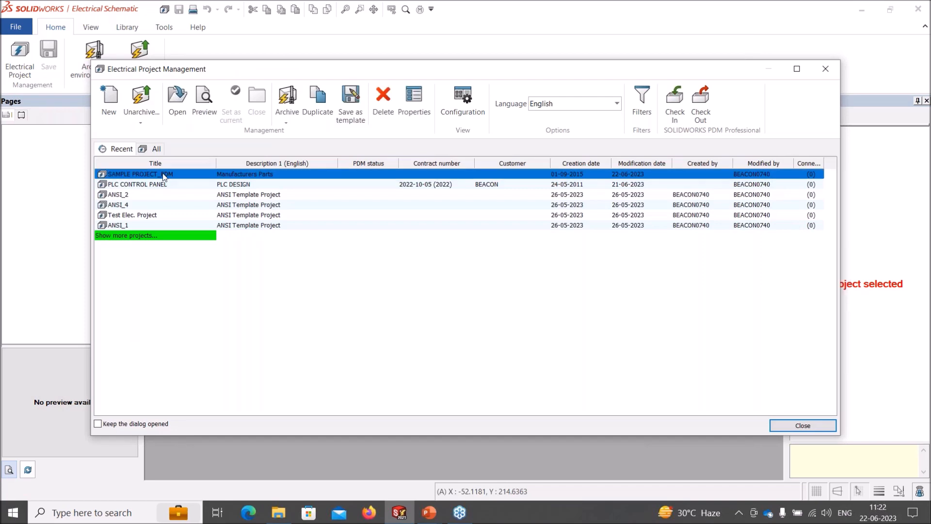
double_click(163, 175)
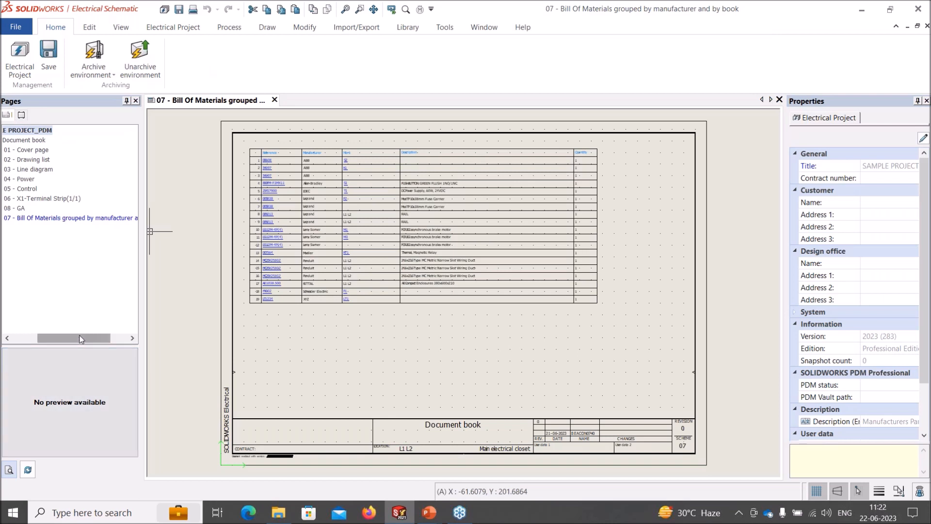
Insert the POWER macro into the 04 - Power page between the second motor circuit and power supply T1, keeping the default paste options.
click(73, 180)
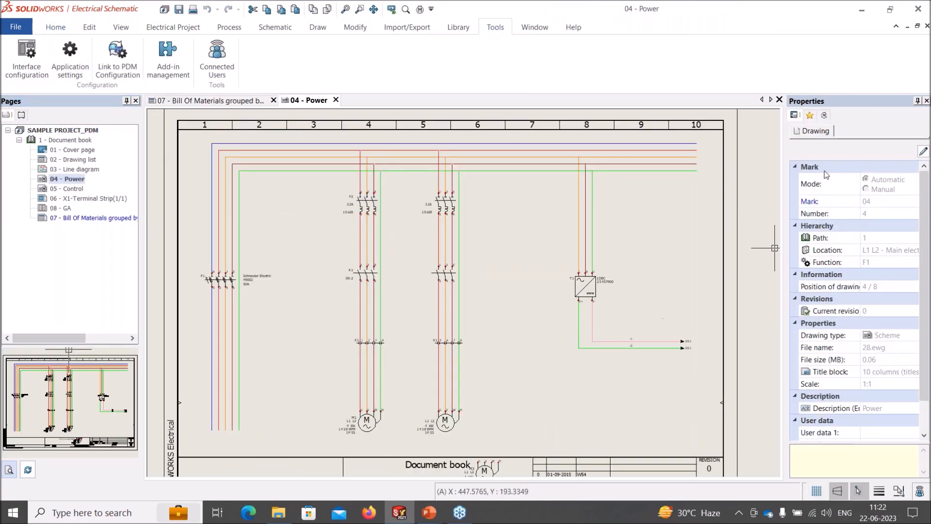
click(809, 117)
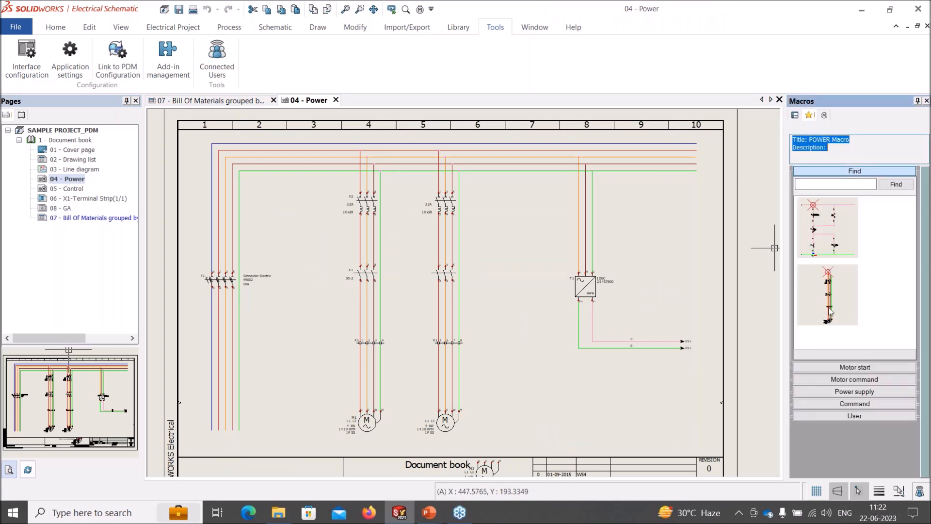
drag(498, 215, 516, 153)
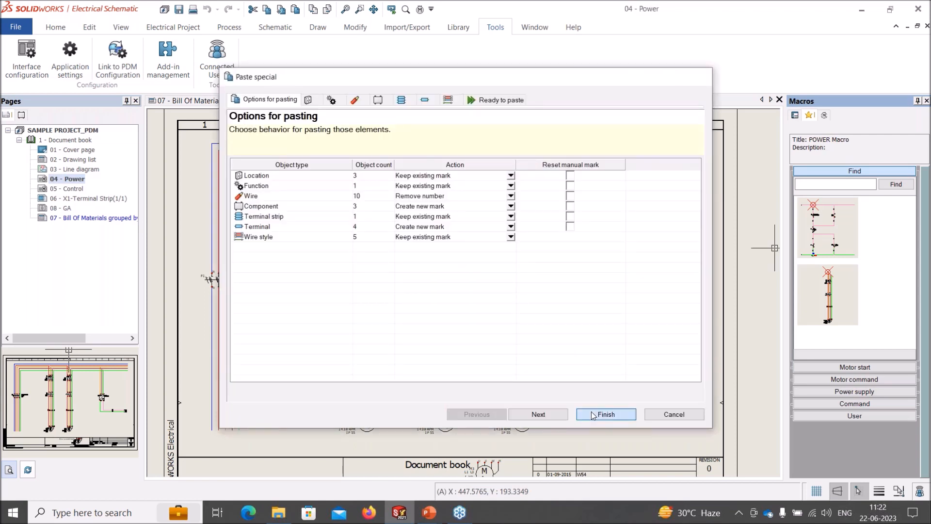
click(591, 413)
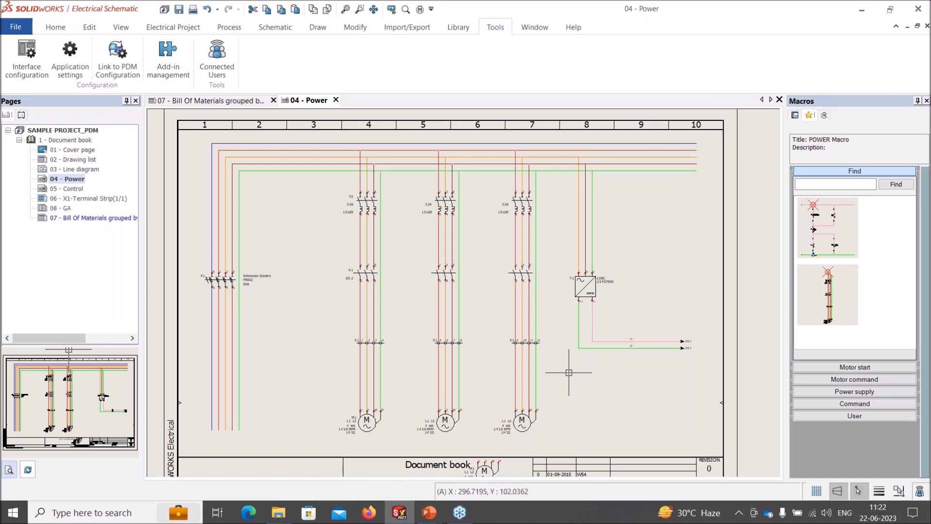
scroll(536, 295, up, 2)
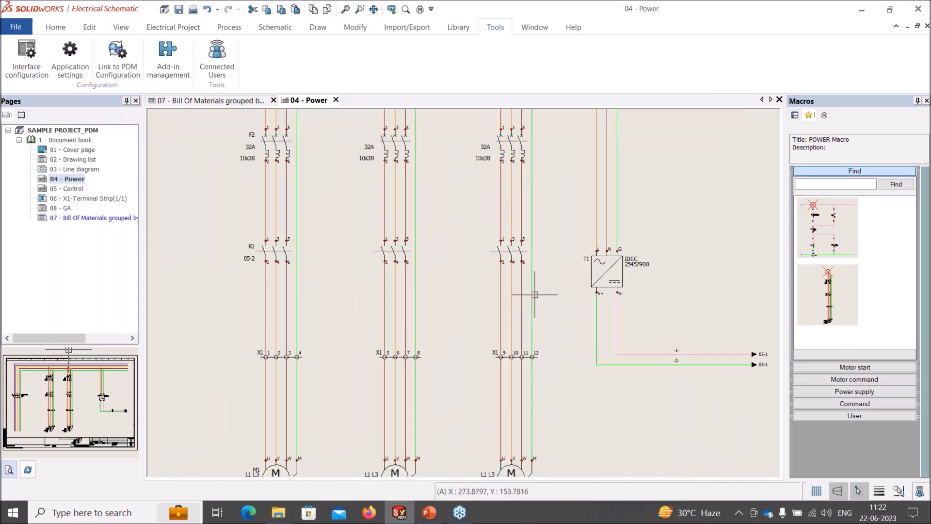
scroll(535, 294, down, 2)
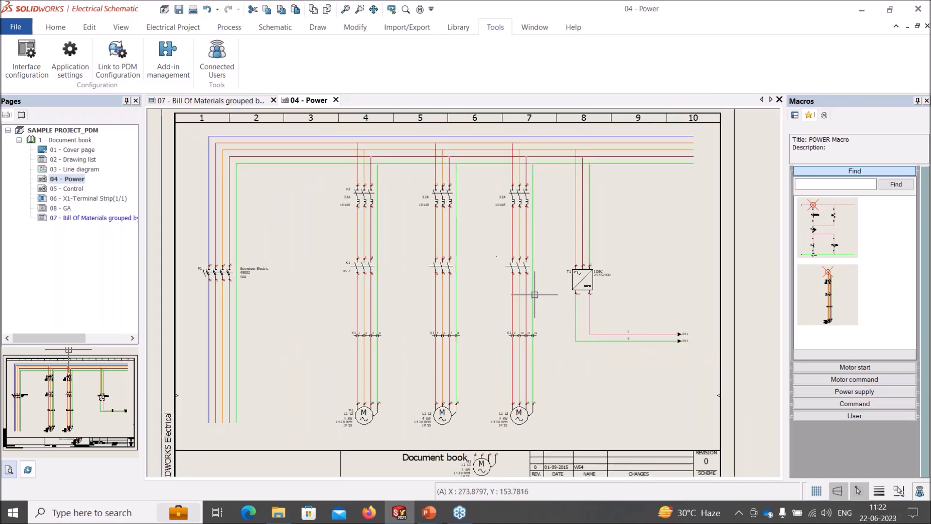
Update the report drawings of the 07 - Bill Of Materials page and close the report summary.
right_click(84, 222)
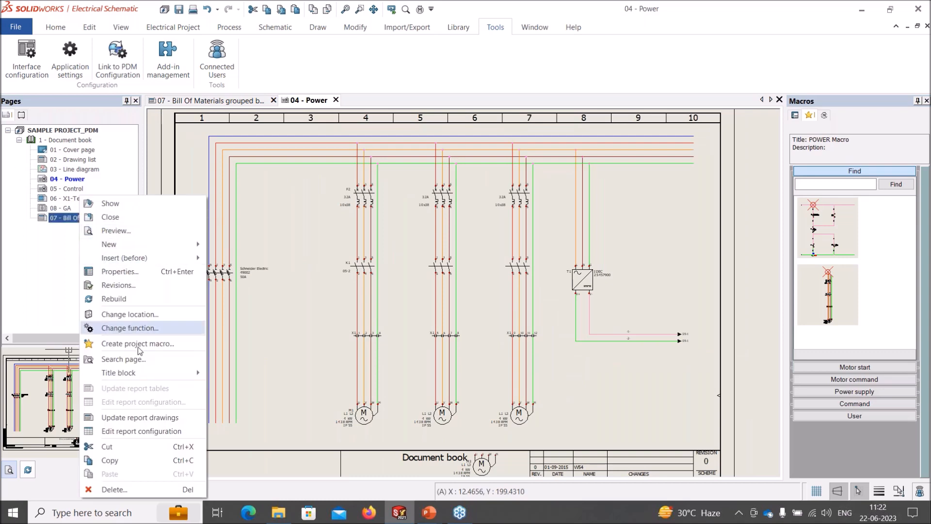
click(134, 417)
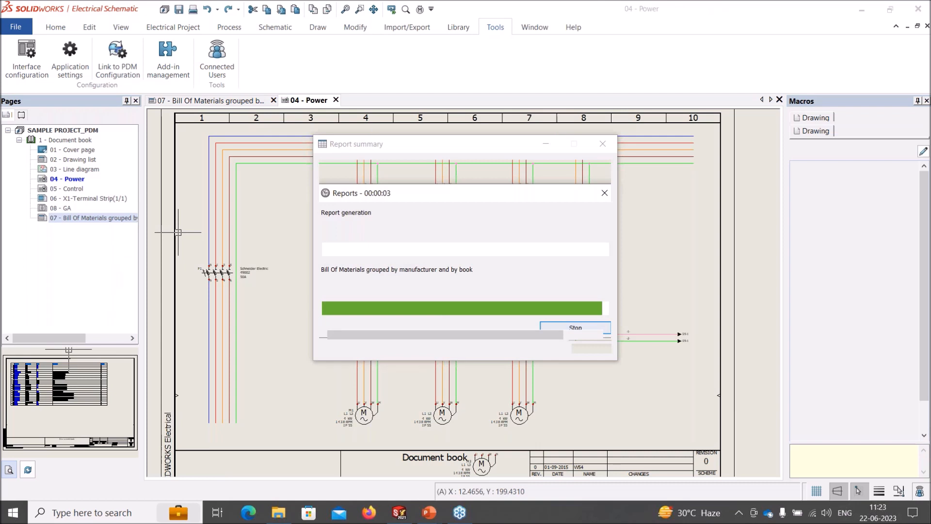
click(593, 350)
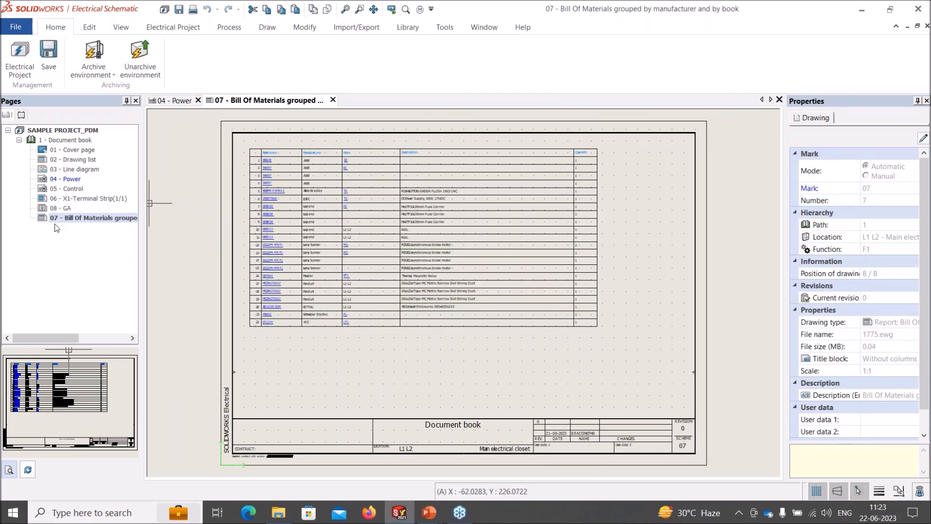
Open the 08 - GA cabinet layout, expand location L2's components, and delete the F2 and K1 footprints from the upper rail.
click(68, 209)
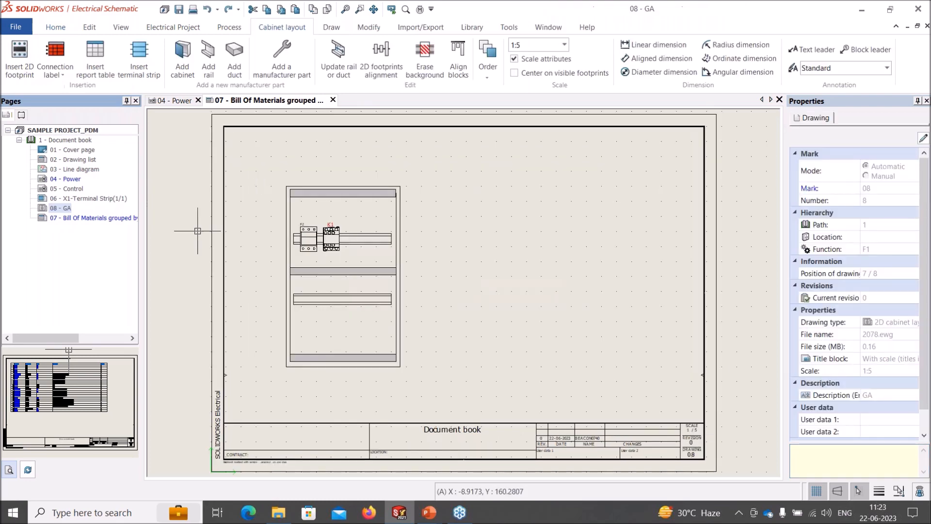
click(18, 166)
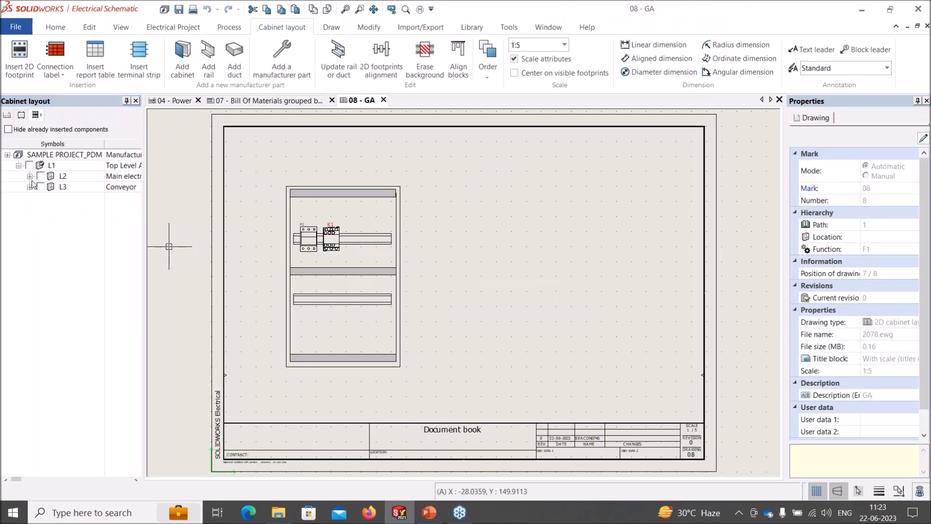
click(30, 176)
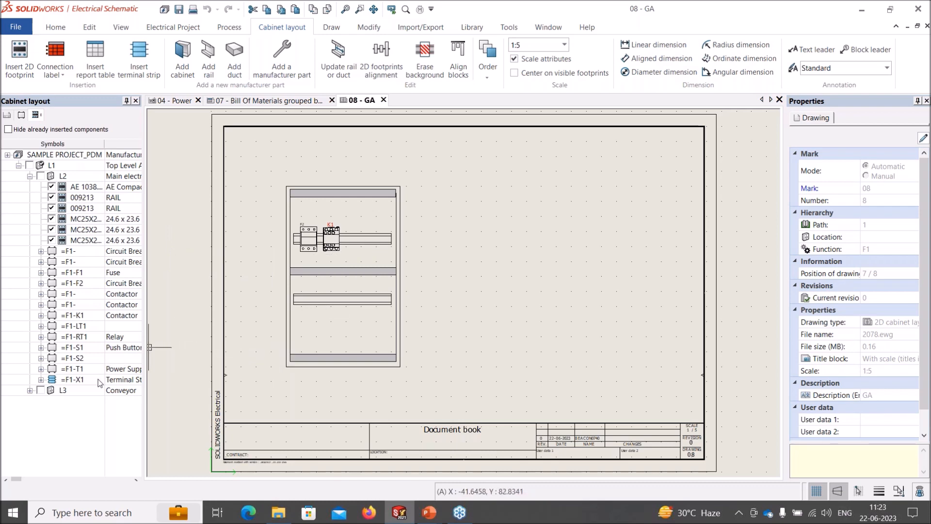
scroll(354, 248, up, 2)
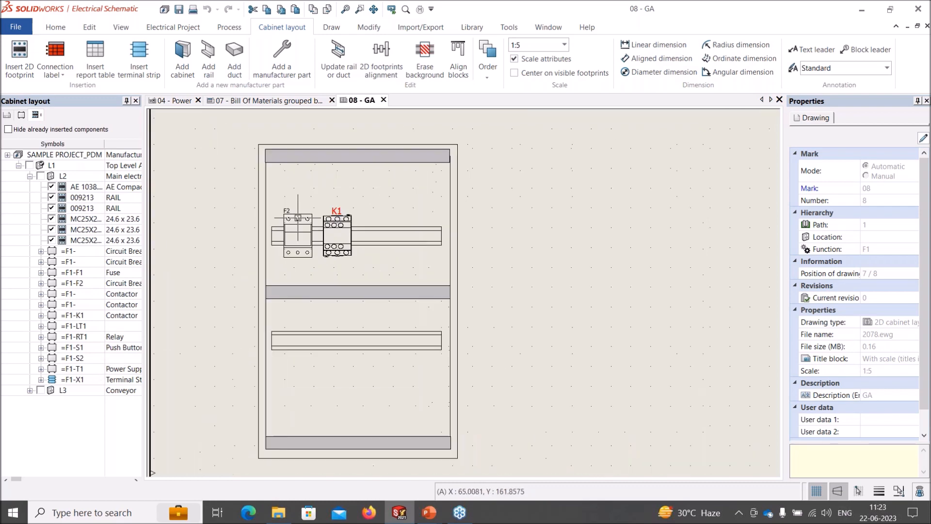
click(357, 266)
key(Delete)
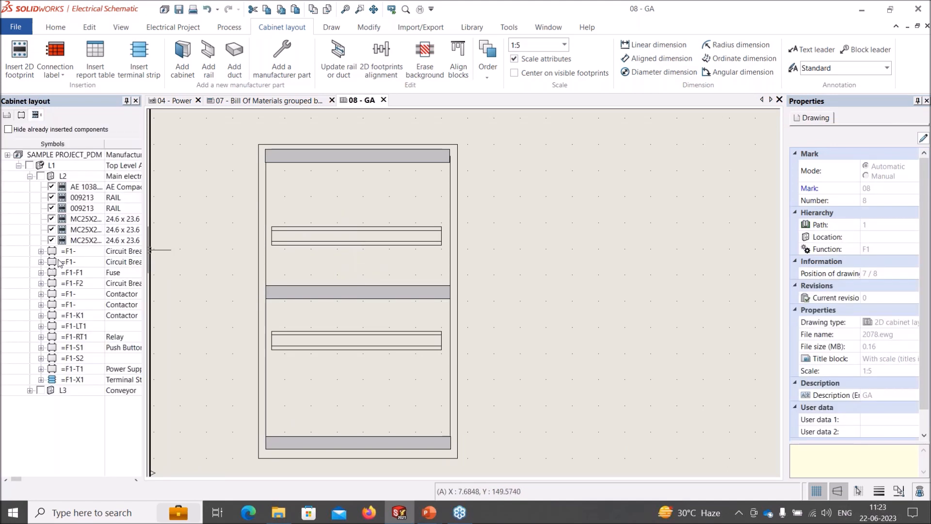
Insert the 2D footprint of the second unmarked circuit breaker near the left end of the cabinet's upper rail.
click(41, 251)
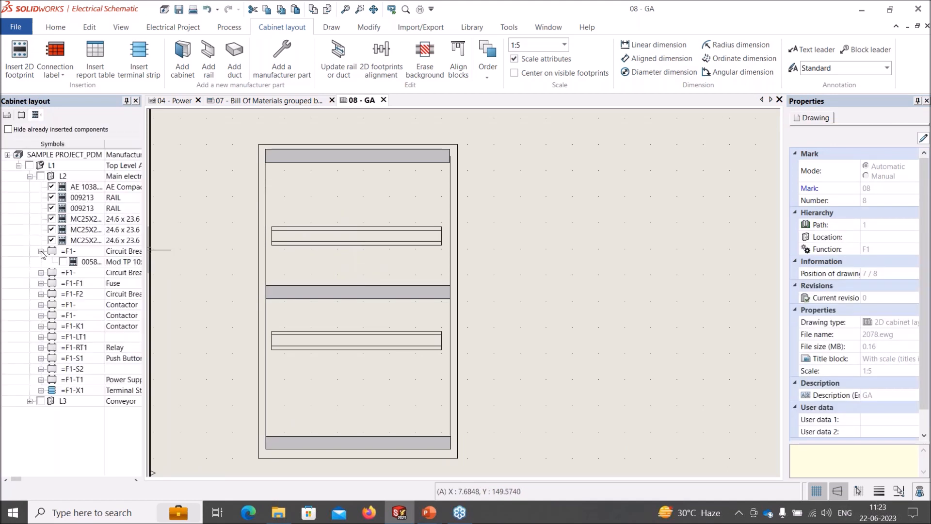
click(41, 272)
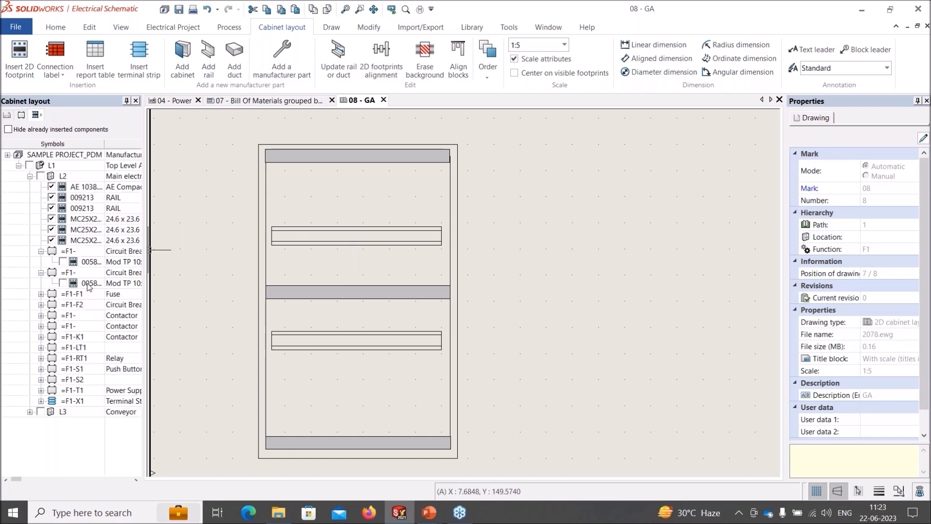
click(89, 286)
right_click(88, 286)
click(130, 293)
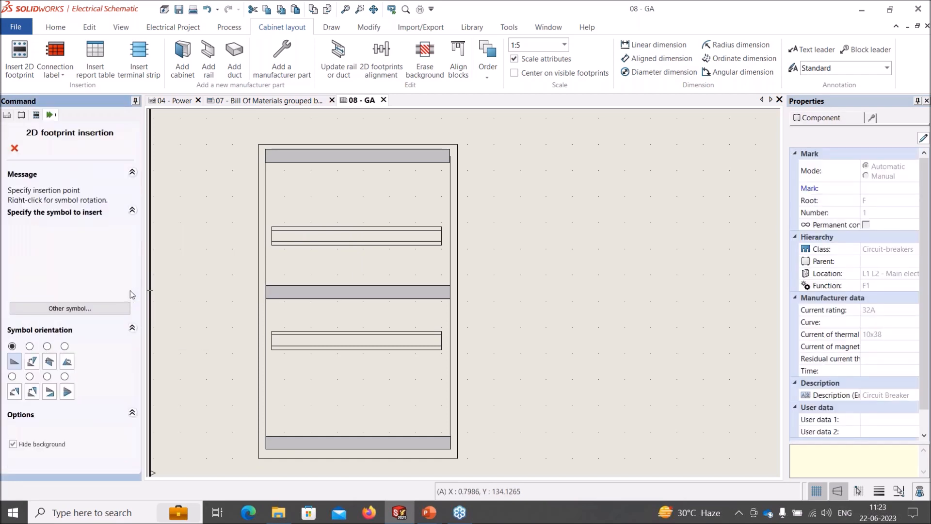
click(305, 233)
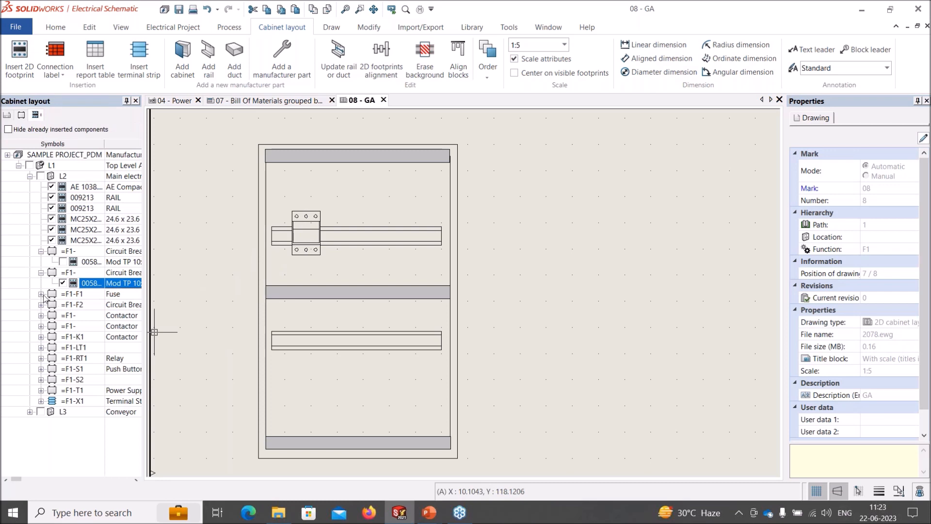
Insert circuit breaker F2's 2D footprint on the upper rail, just right of the first breaker.
click(40, 305)
click(89, 315)
right_click(97, 317)
click(129, 327)
click(346, 234)
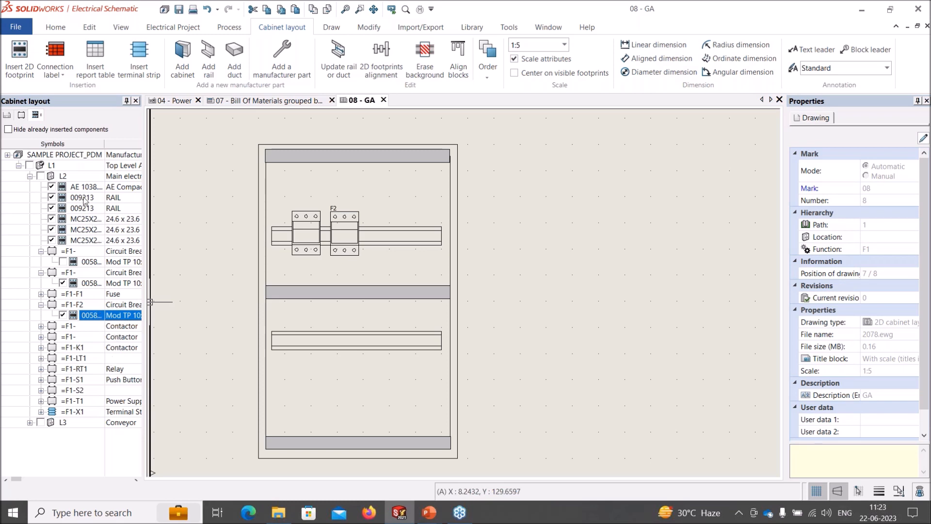
Return to the 04 - Power drawing and open the electrical project manager.
click(9, 117)
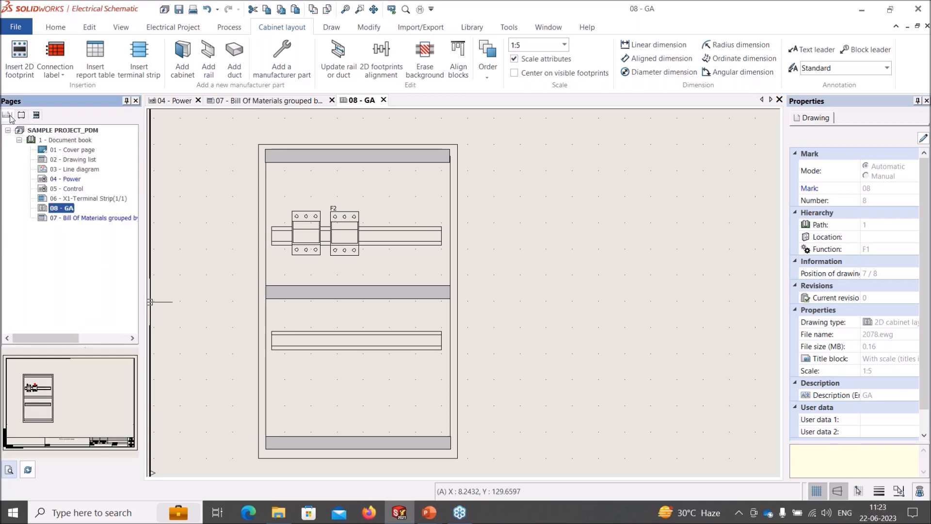
click(245, 106)
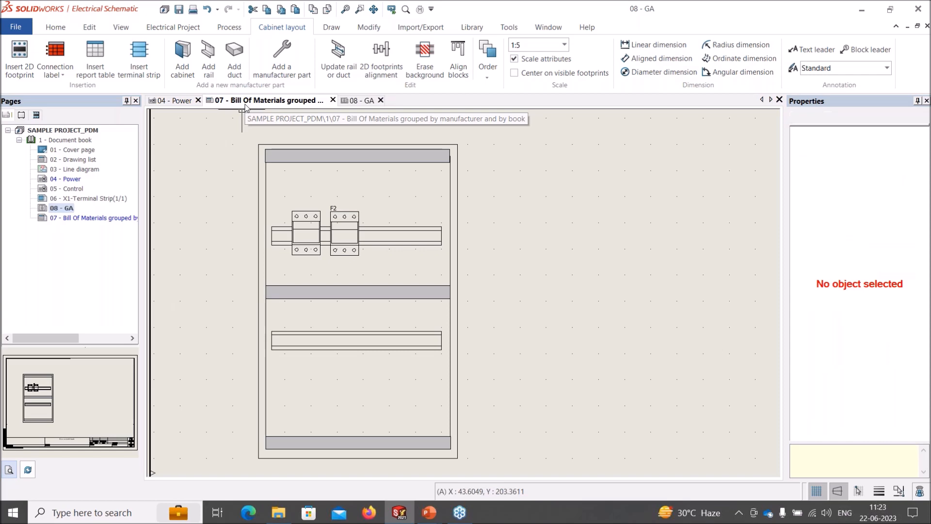
click(176, 102)
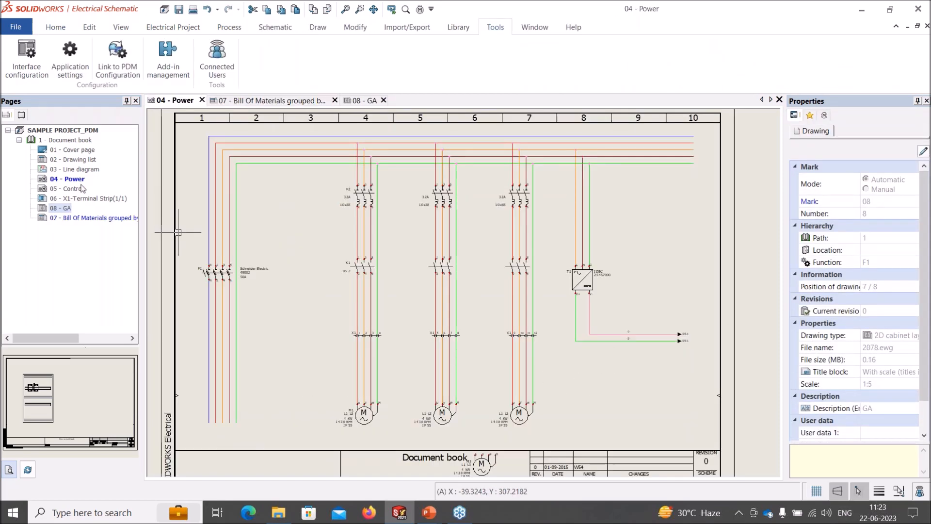
click(56, 27)
click(26, 78)
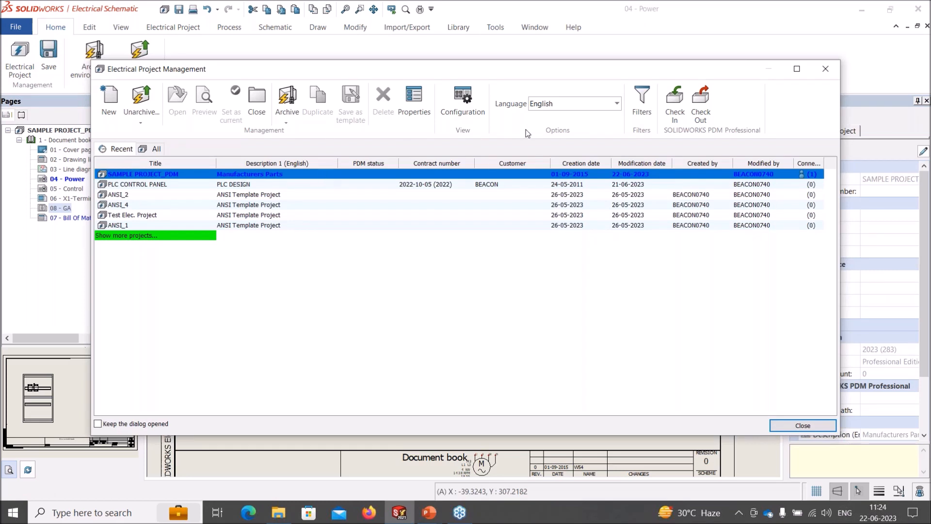
Check in SAMPLE PROJECT_PDM as a project in progress, connecting to SOLIDWORKS PDM Professional and checking out its vault files.
click(675, 115)
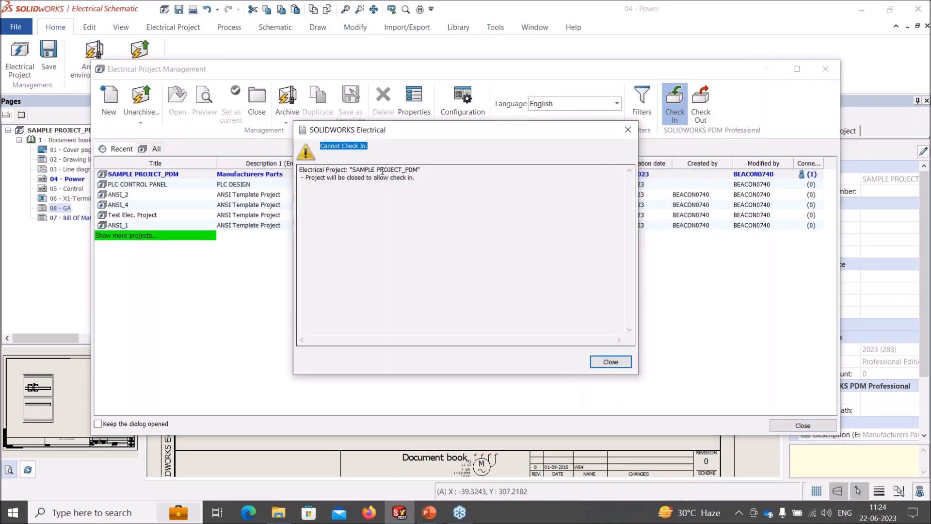
click(614, 363)
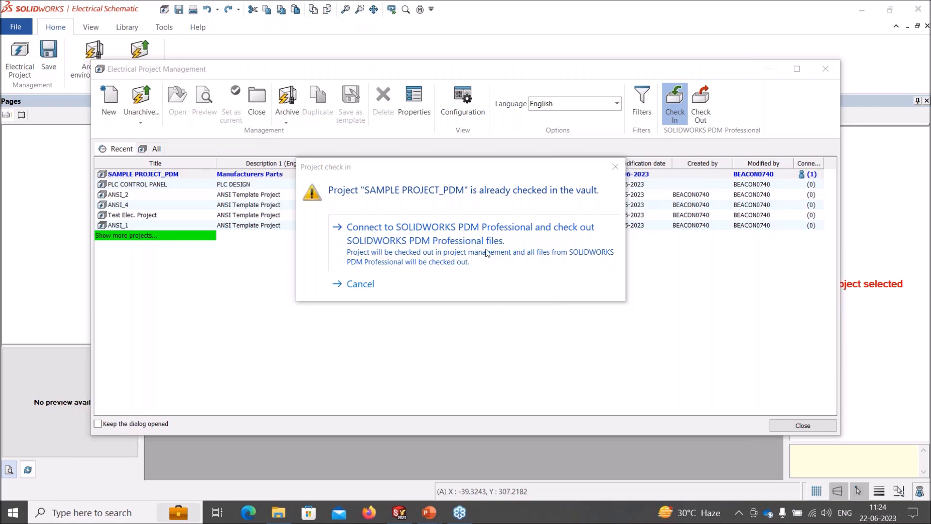
click(486, 253)
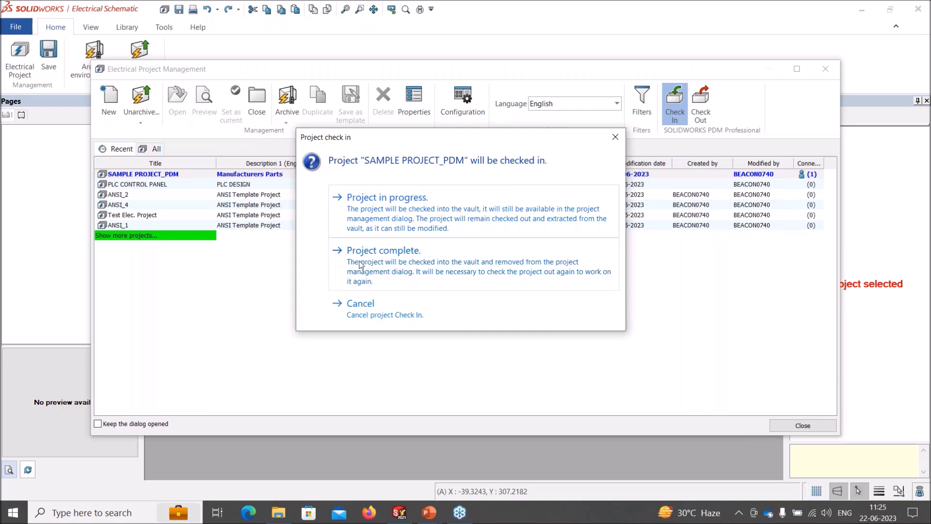
click(417, 219)
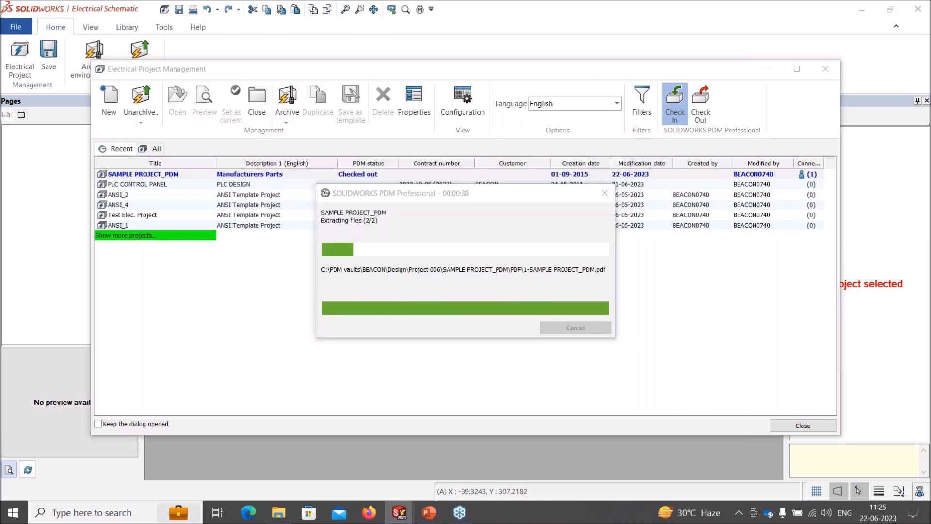
click(403, 264)
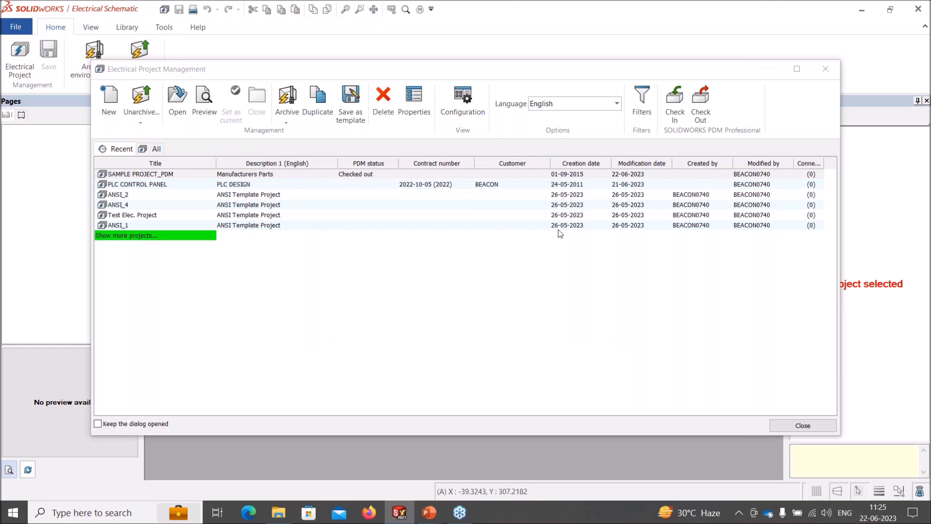
Switch to File Explorer and open the PDF folder of SAMPLE PROJECT_PDM under Design, Project 006 in the BEACON vault.
click(280, 517)
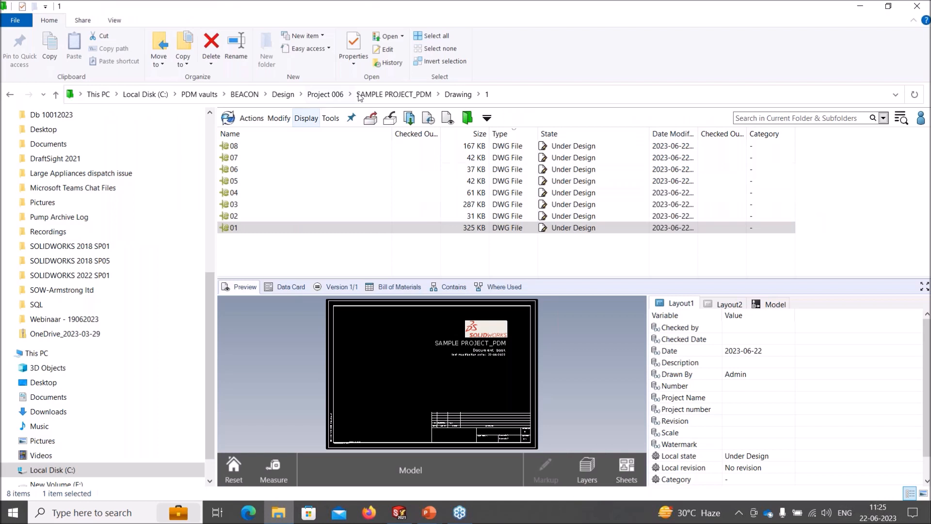
click(393, 94)
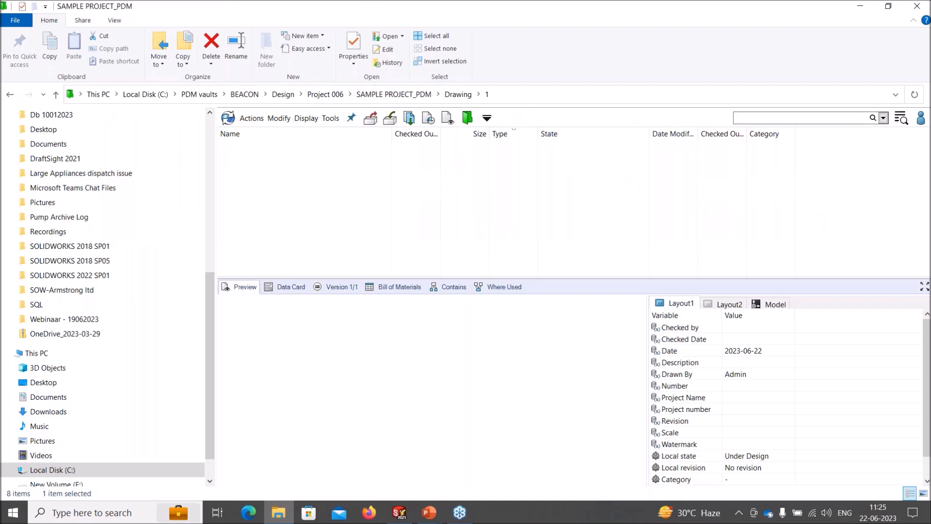
click(285, 99)
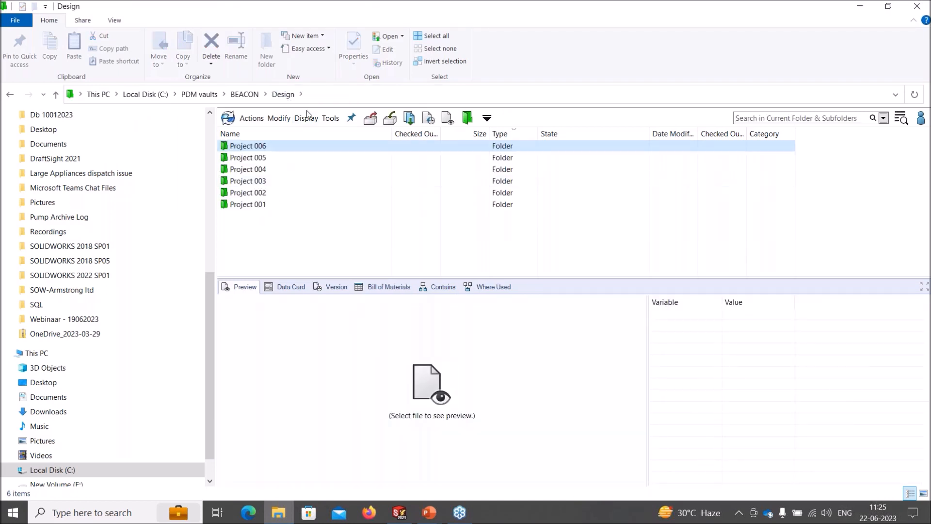
click(264, 147)
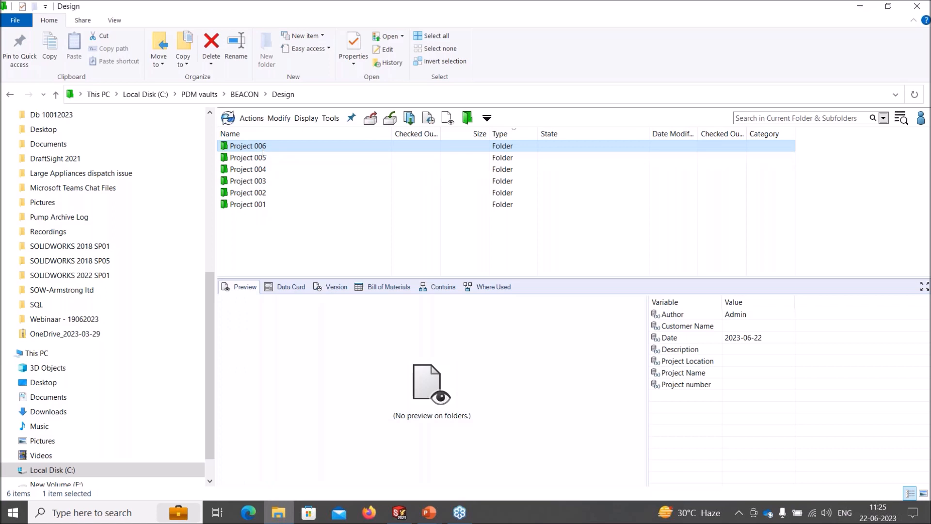
key(Return)
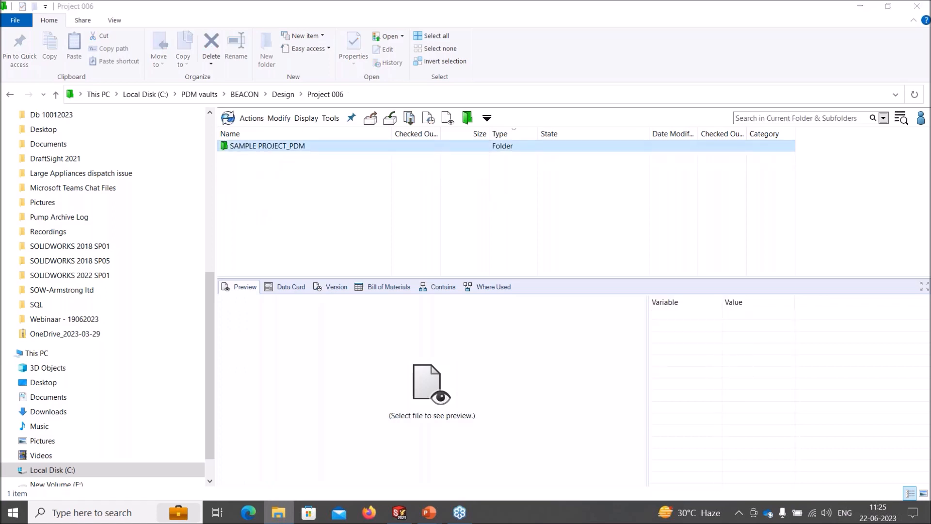
key(Return)
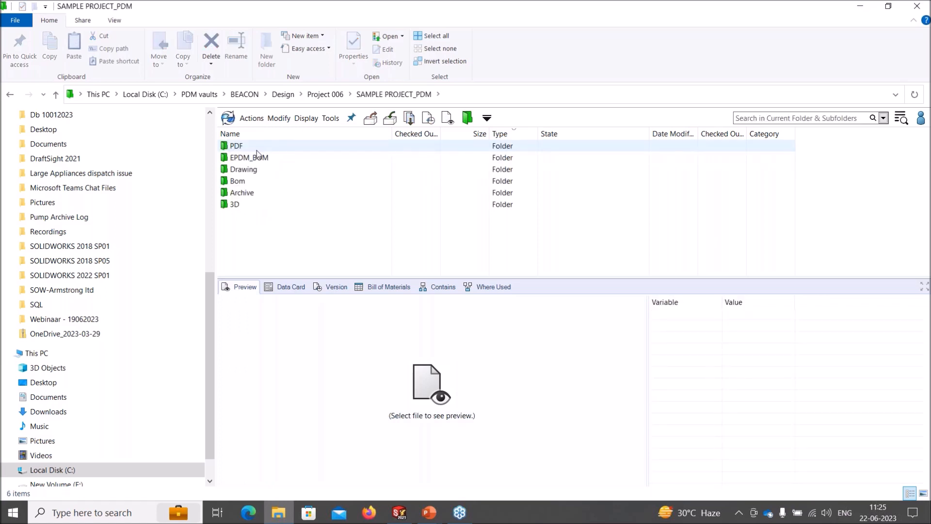
key(Return)
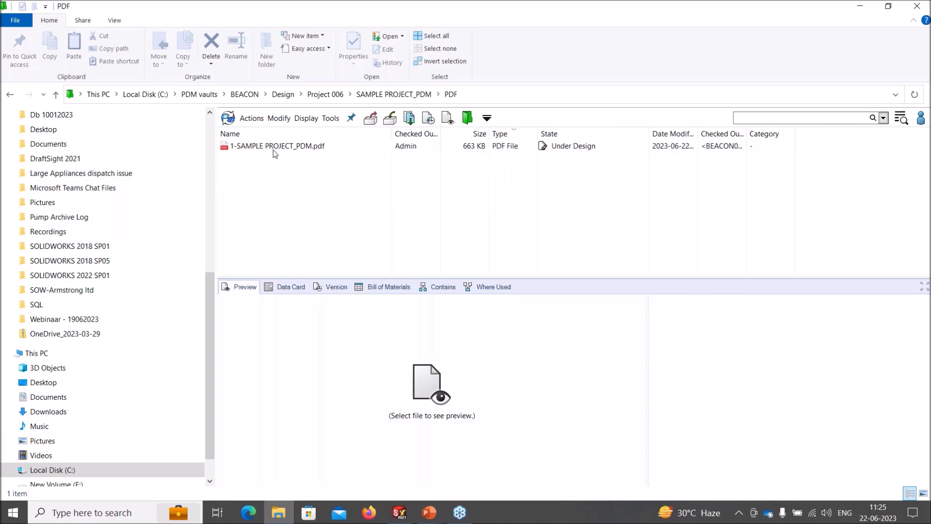
Preview 1-SAMPLE PROJECT_PDM.pdf and examine the power drawing on page 4, then leave the PDF folder.
click(266, 148)
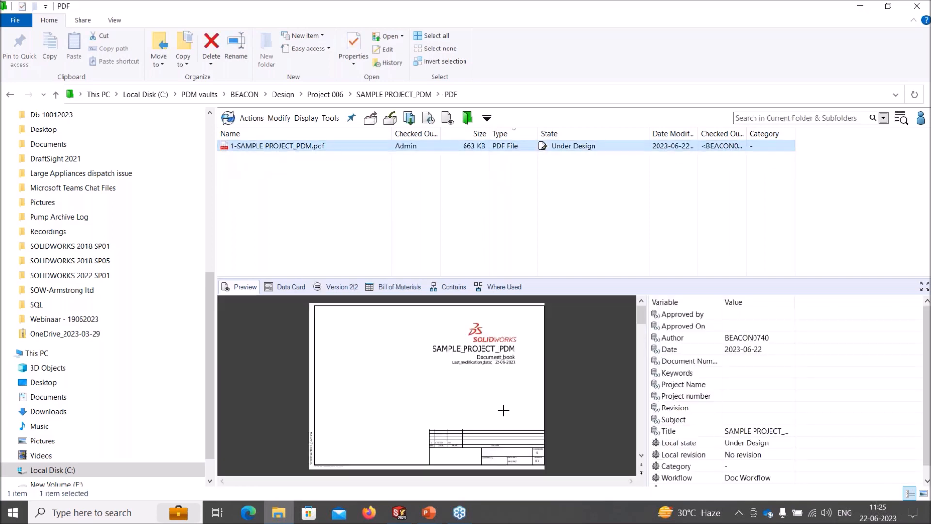
scroll(461, 382, down, 2)
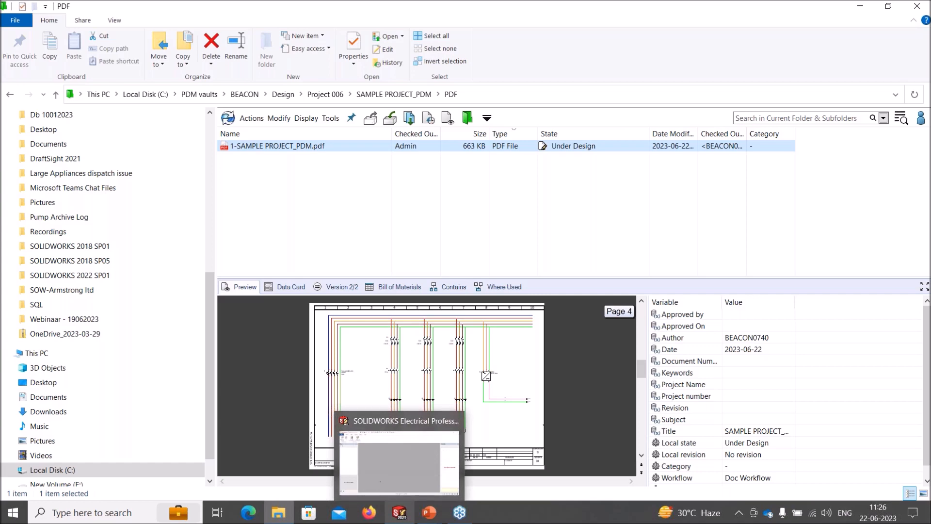
click(324, 96)
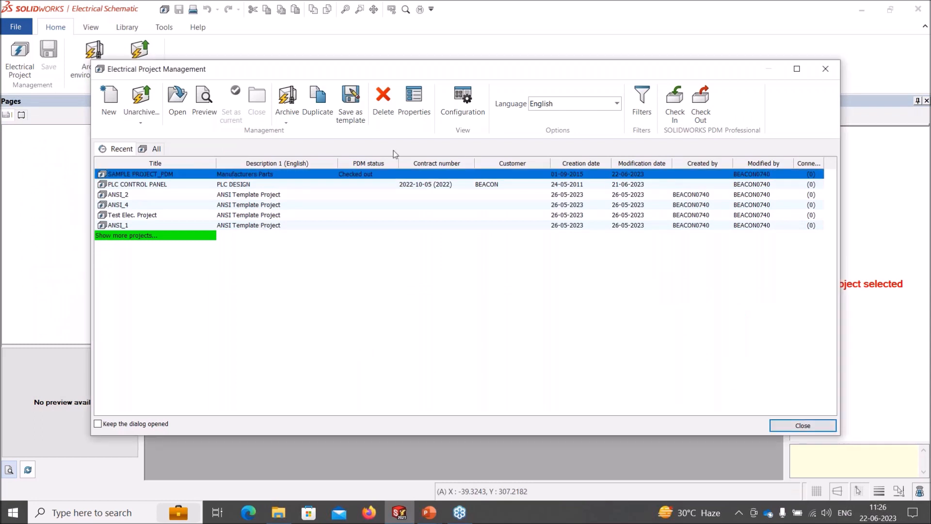
Switch back to SOLIDWORKS Electrical and check in SAMPLE PROJECT_PDM as a complete project.
click(674, 105)
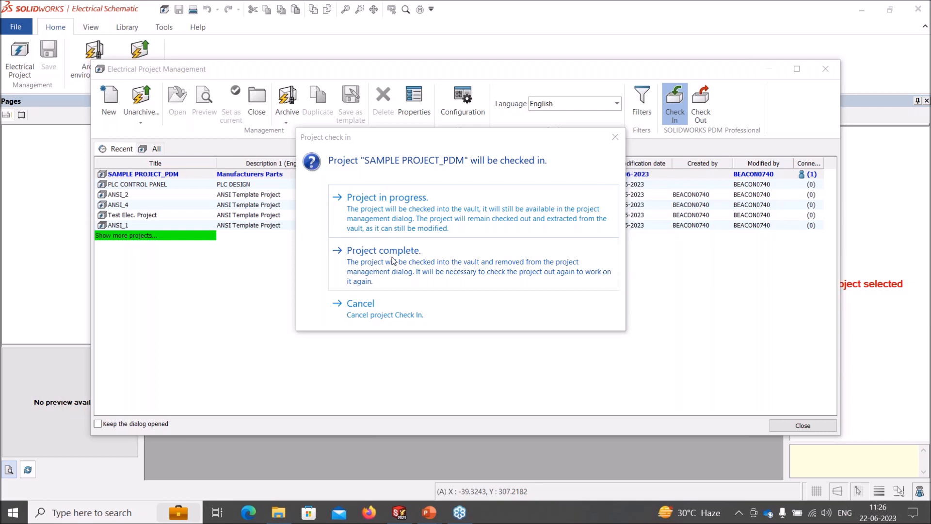
click(393, 261)
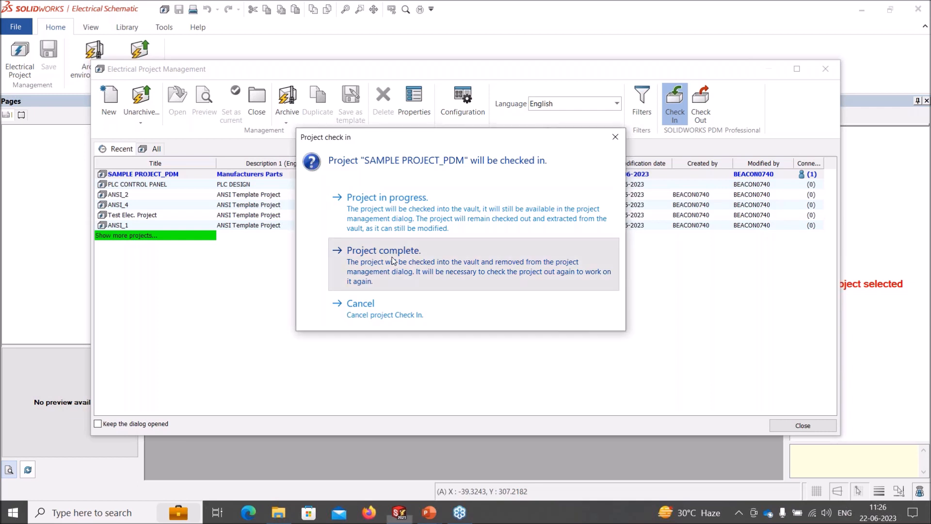
click(393, 261)
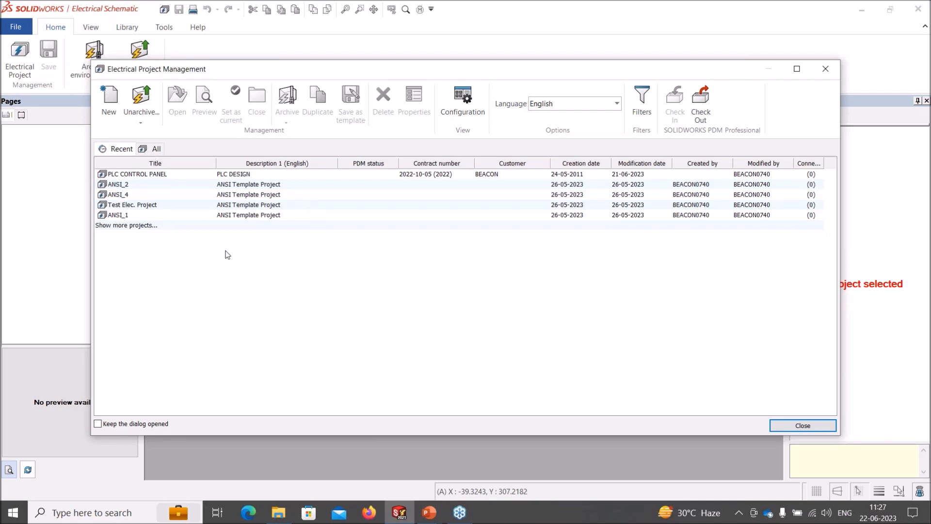
Look for SAMPLE PROJECT_PDM in both the list of all projects and the recent projects list.
click(152, 149)
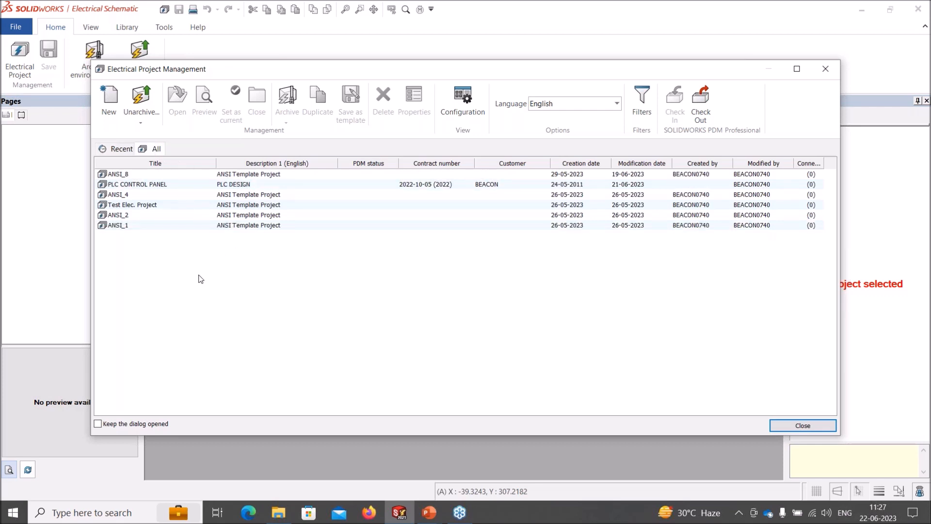
click(119, 150)
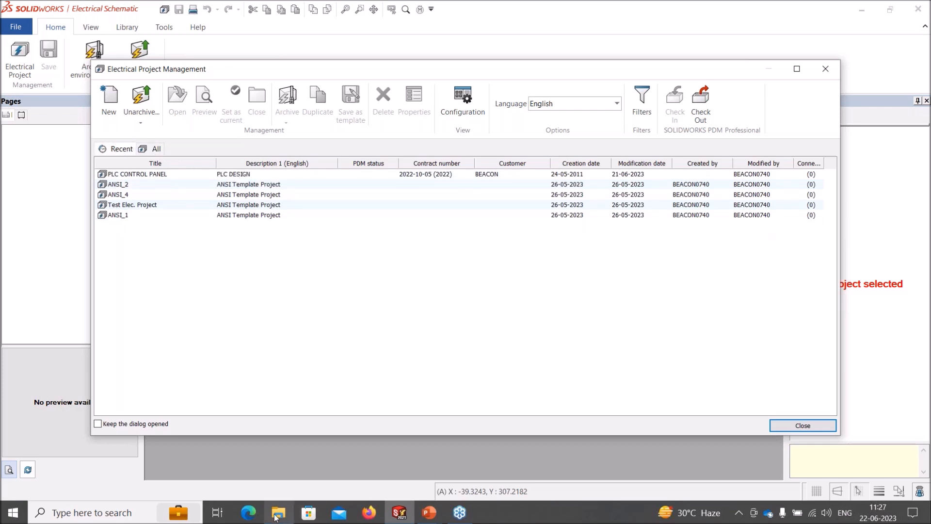
mouse_move(275, 517)
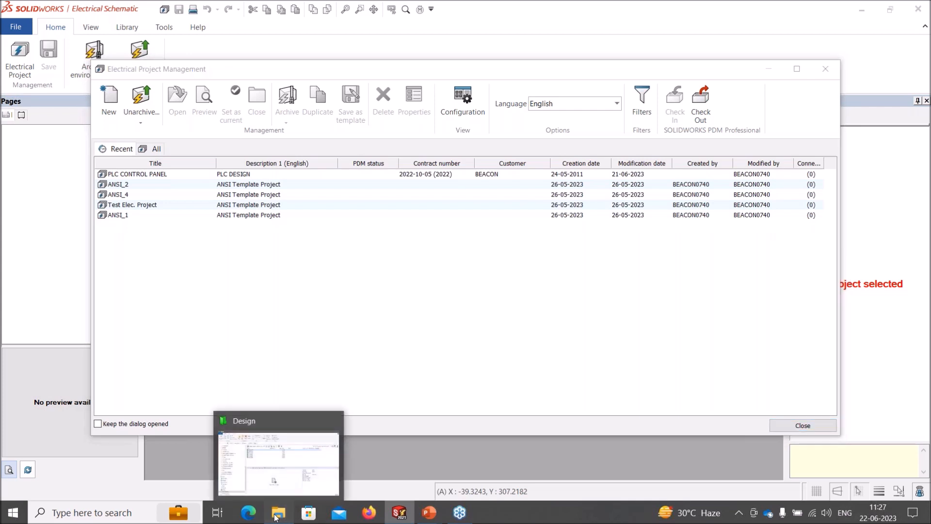
Switch to File Explorer and preview 1-SAMPLE PROJECT_PDM.pdf in the PDF folder of SAMPLE PROJECT_PDM under Project 006.
click(274, 516)
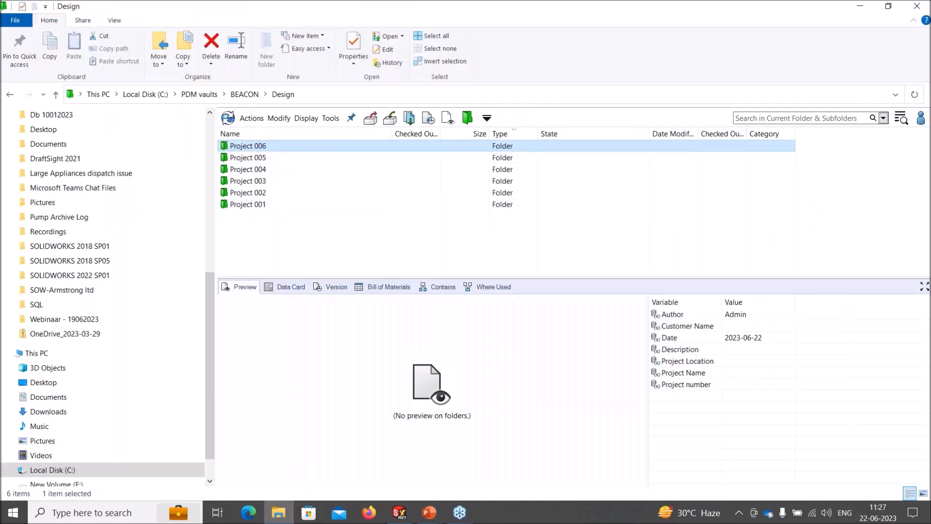
double_click(280, 147)
double_click(280, 150)
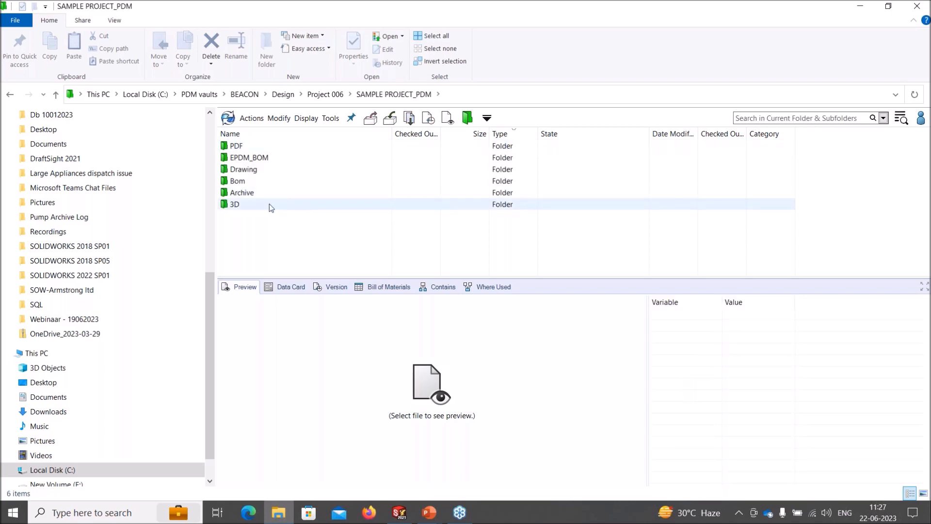
double_click(244, 148)
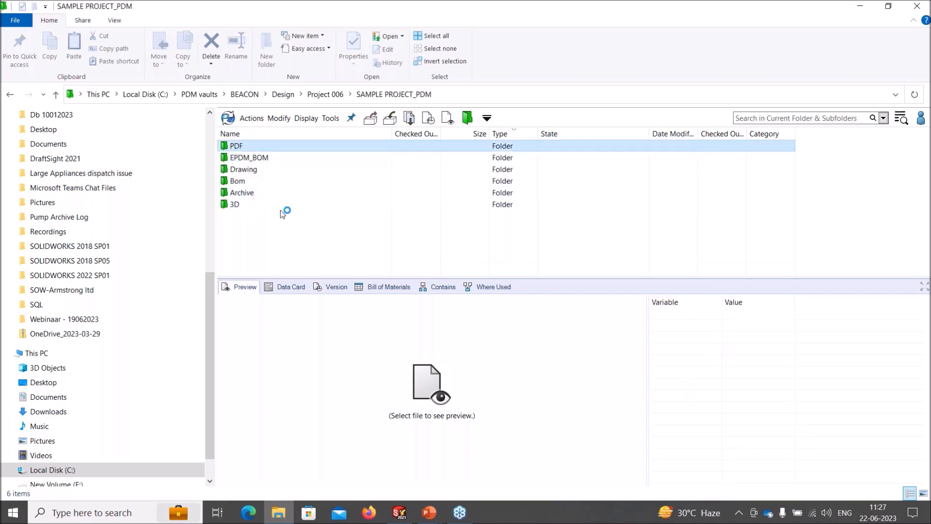
click(262, 149)
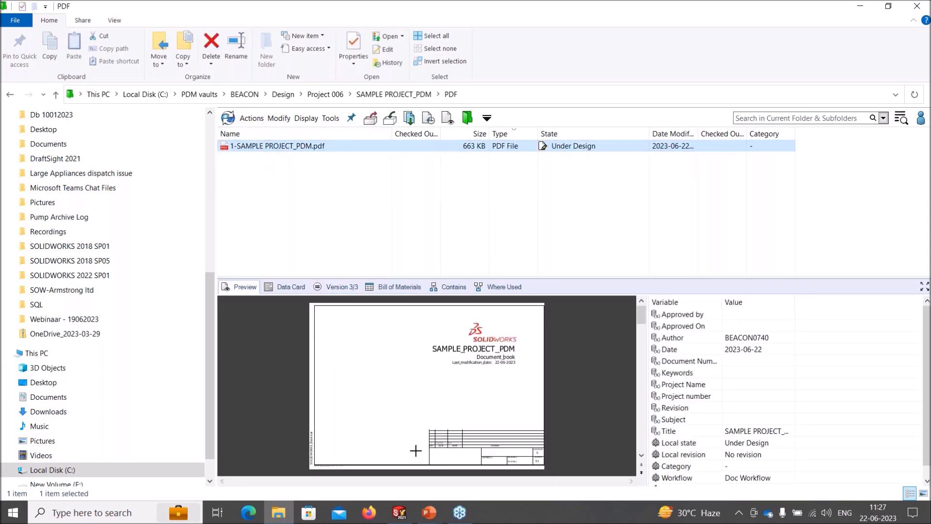
Switch to SOLIDWORKS Electrical, check out the SAMPLE PROJECT_PDM archive from Project 006's Archive folder without updating libraries, and open the project.
click(399, 513)
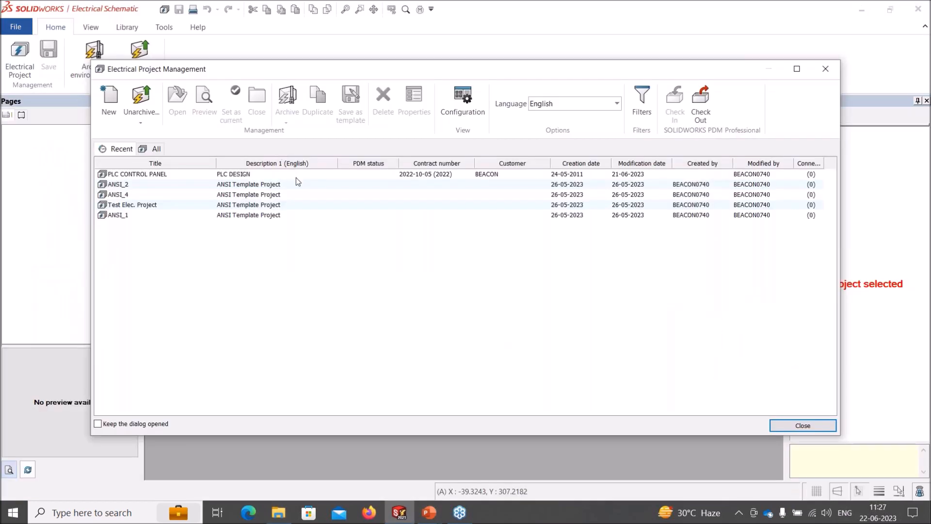
click(703, 104)
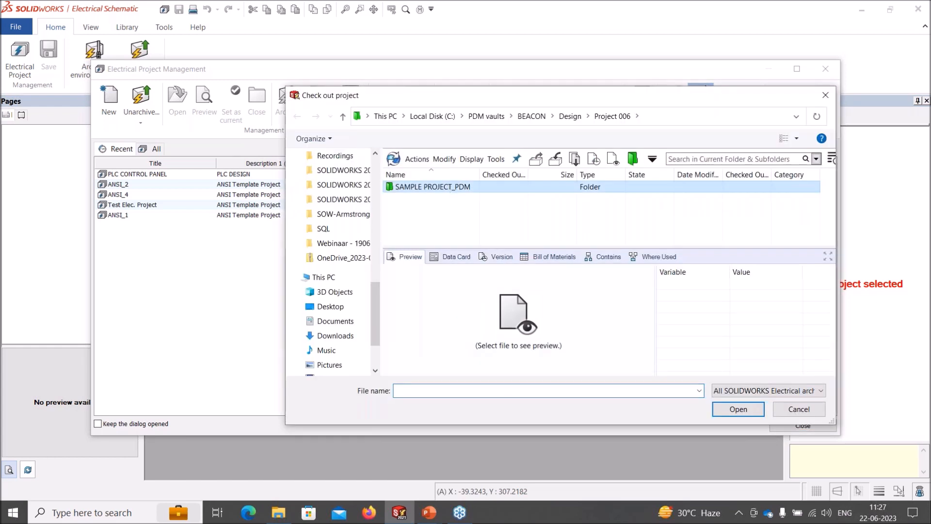
double_click(437, 186)
double_click(407, 198)
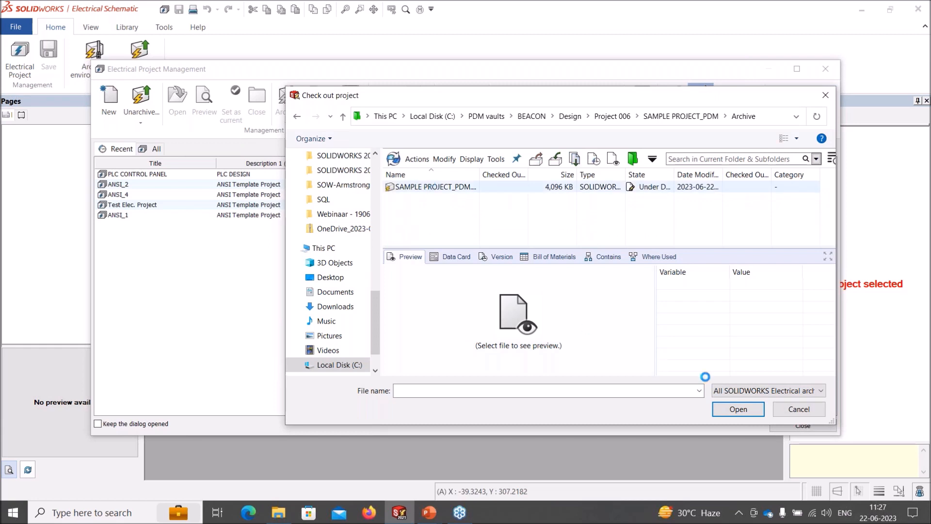
click(737, 409)
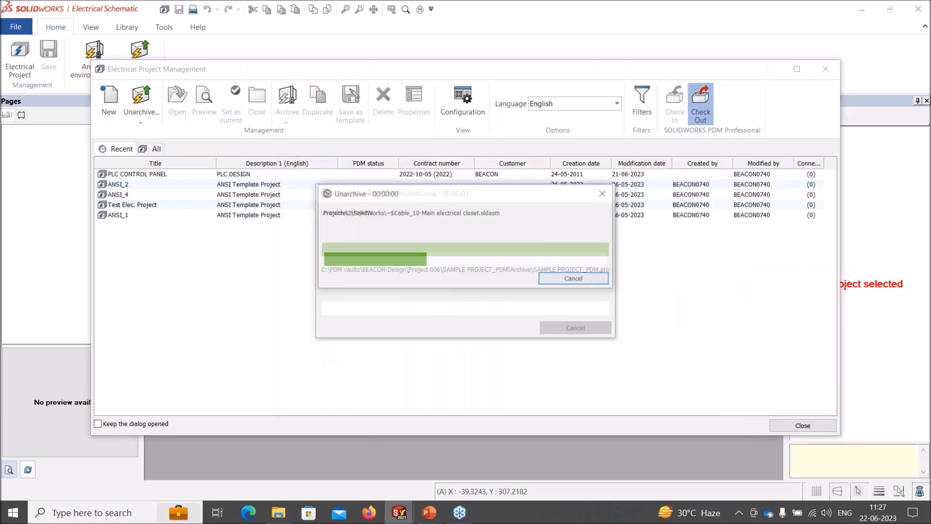
click(581, 421)
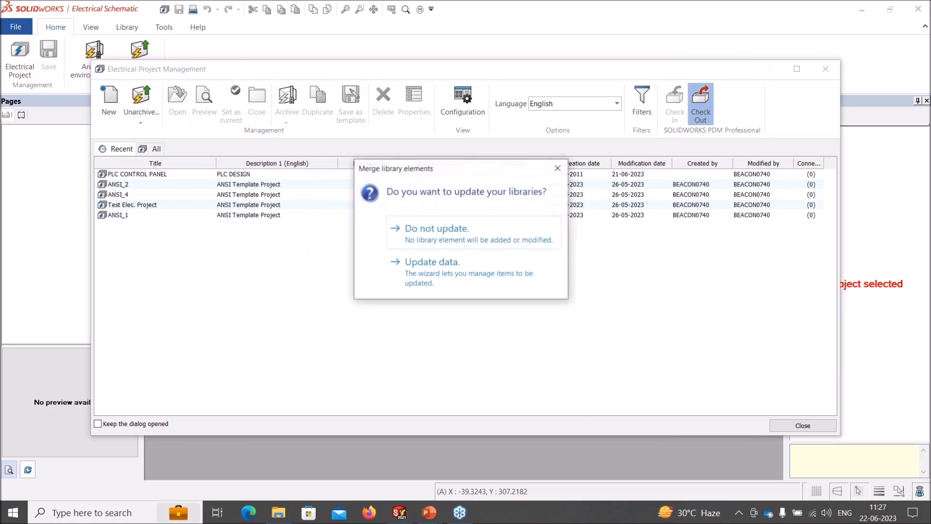
click(453, 237)
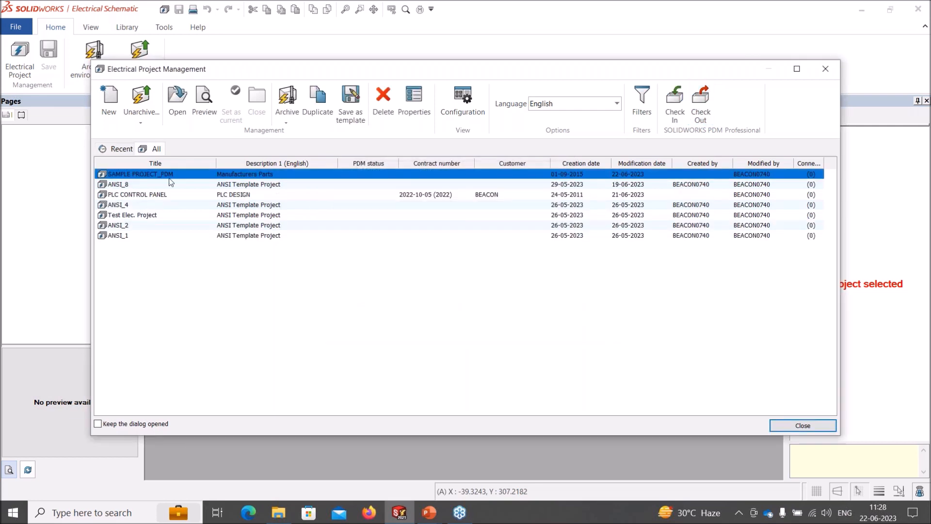
double_click(170, 176)
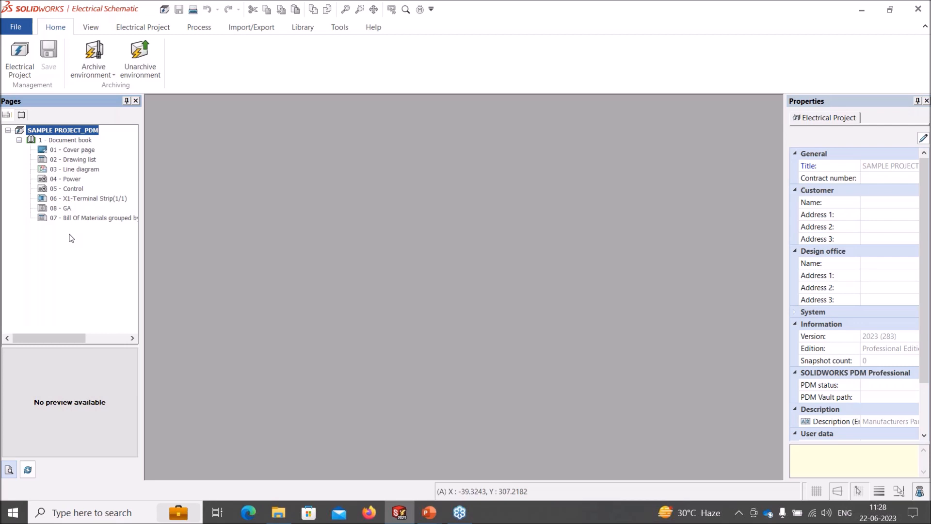
key(alt+Tab)
key(alt+Tab)
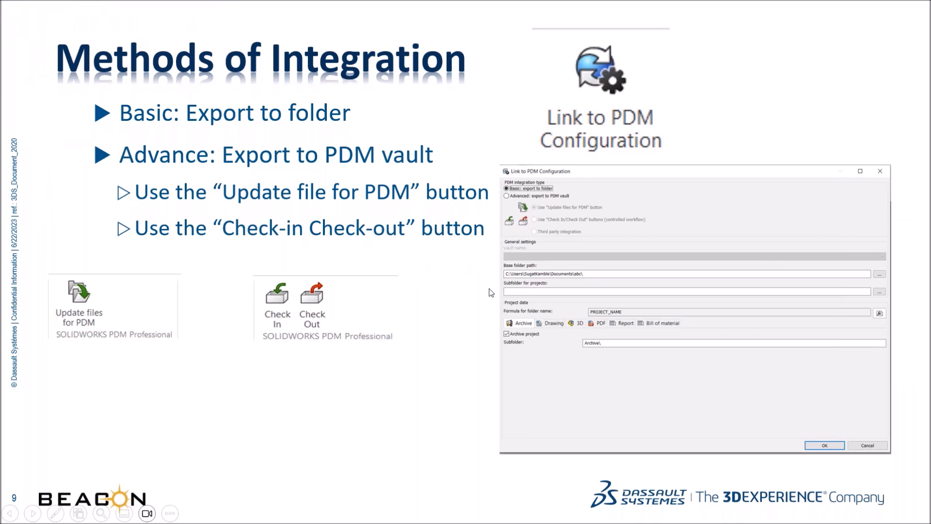
key(Right)
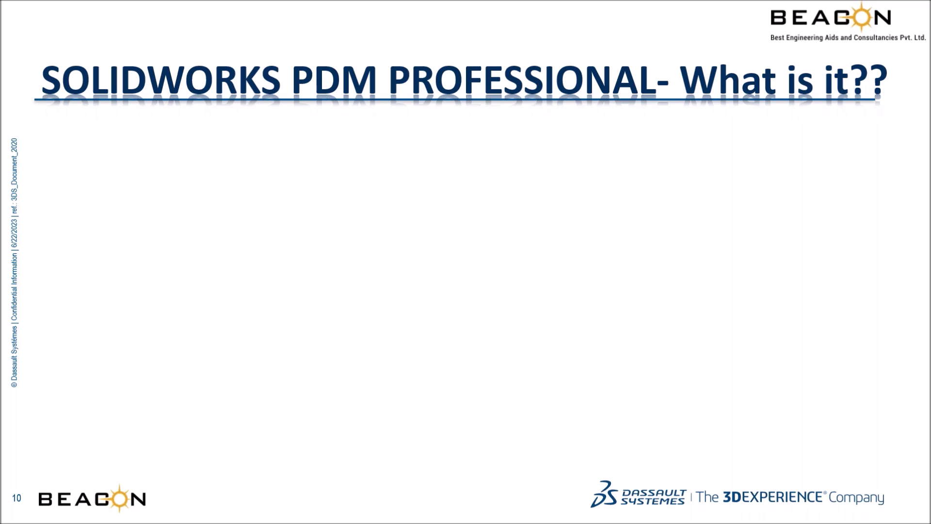
key(Right)
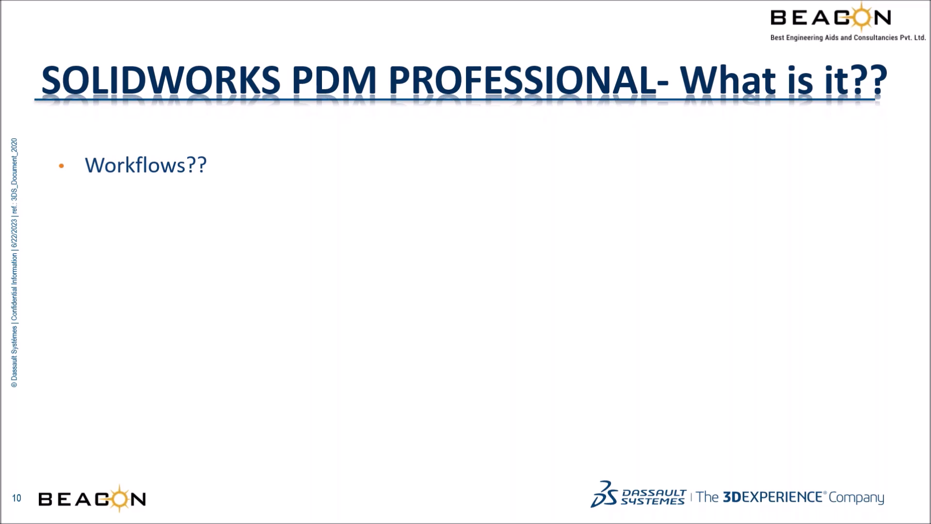
key(Right)
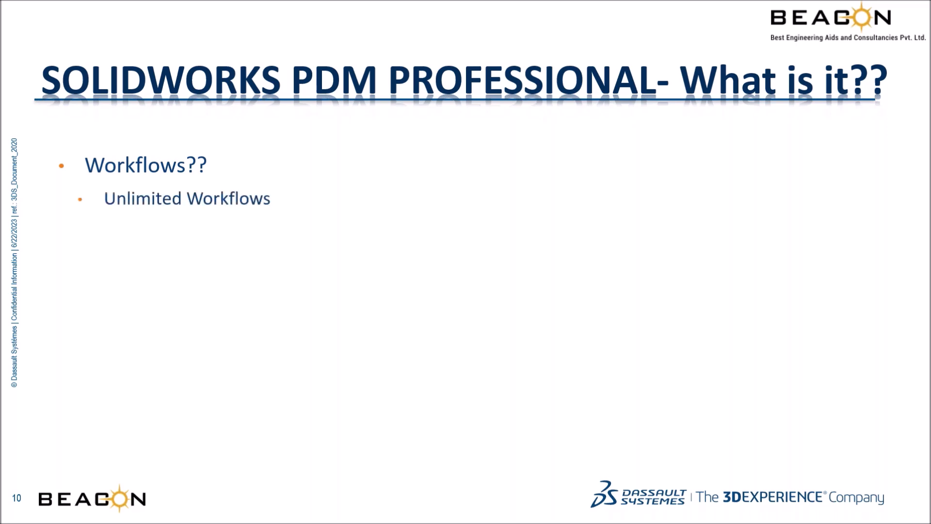
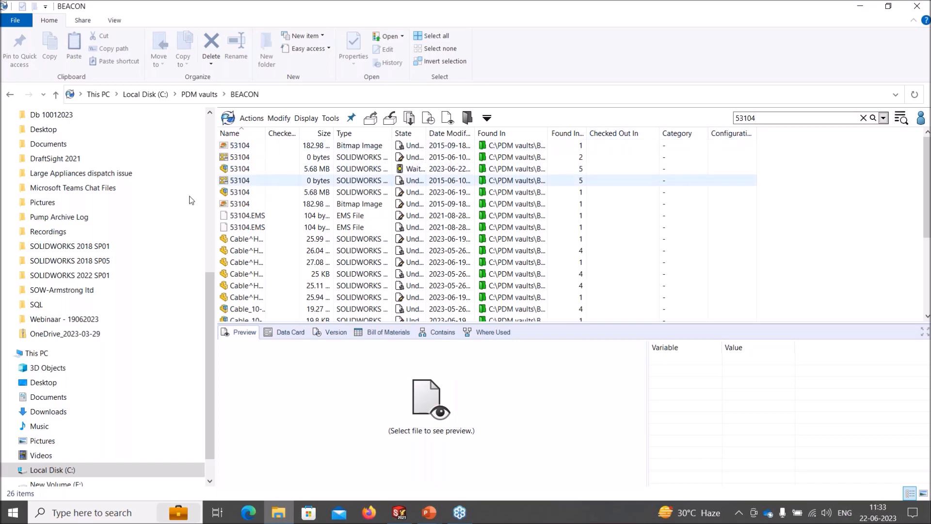
Preview the 53104 assembly awaiting approval in an enlarged preview pane, inspecting the 3D model in both exploded and collapsed views.
click(244, 171)
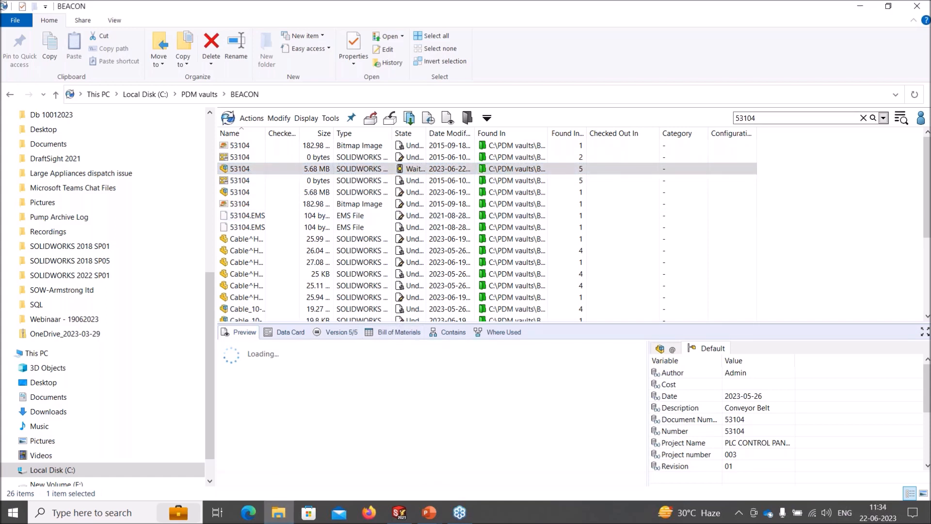
drag(416, 323, 417, 243)
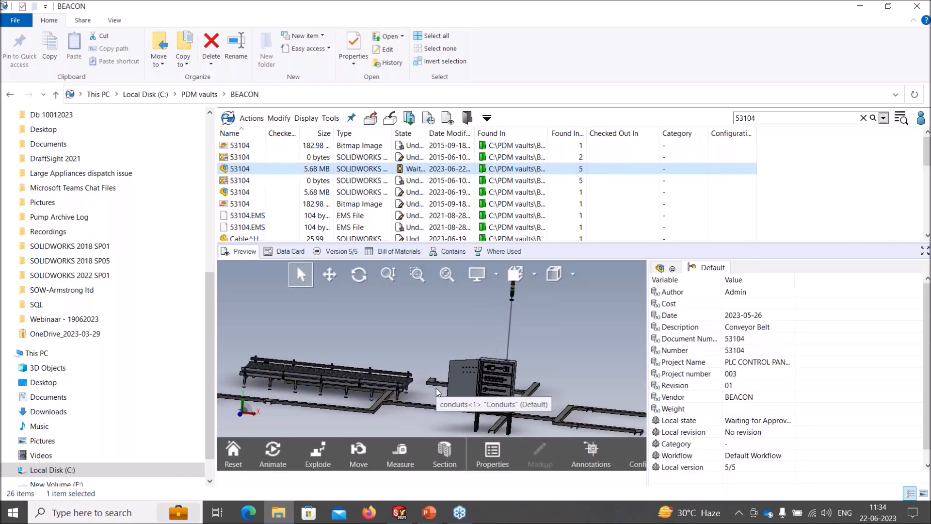
scroll(403, 391, down, 2)
scroll(404, 393, up, 3)
middle_drag(403, 391, 362, 390)
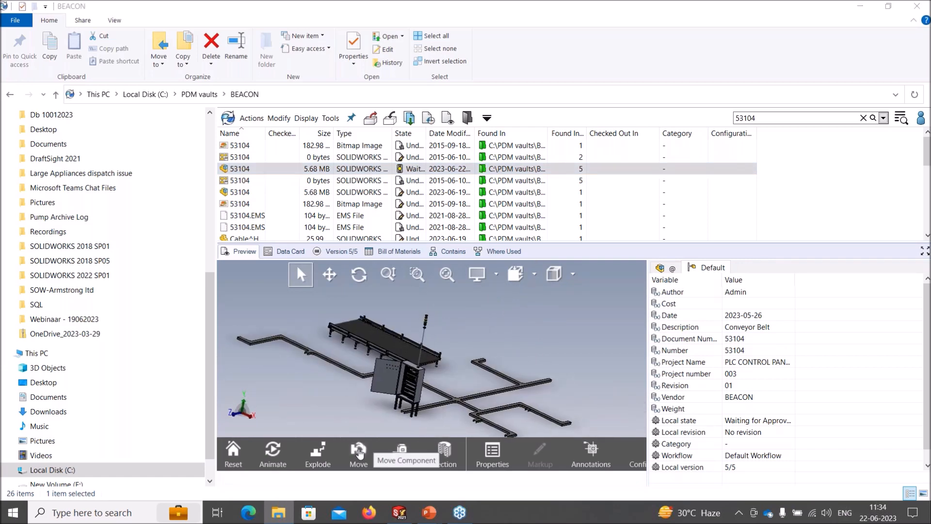
click(317, 451)
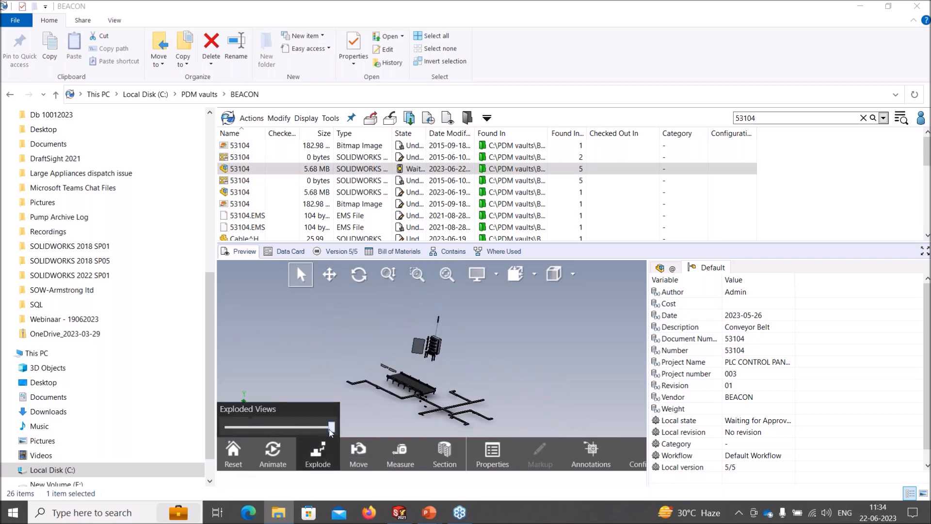
click(324, 447)
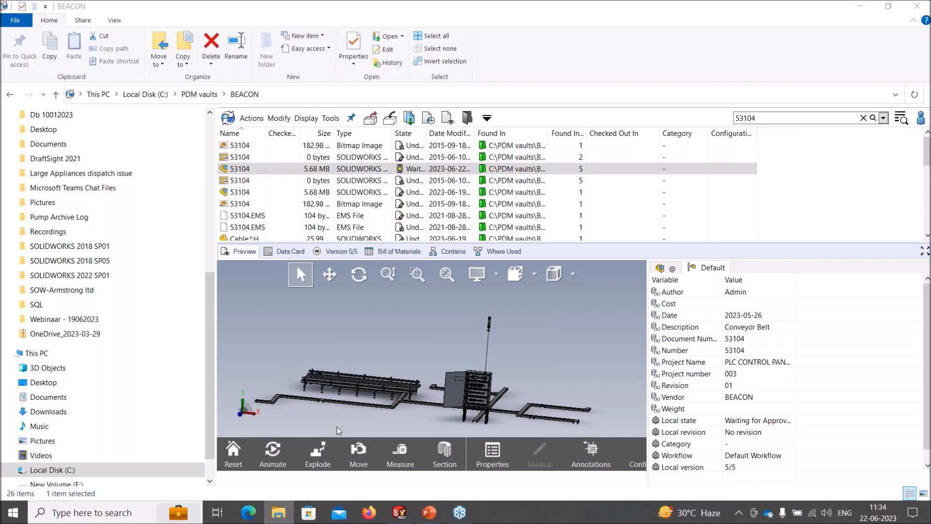
Review the description, vendor and project name on assembly 53104's data card, and check its version details and workflow state with the State column widened.
key(alt+Tab)
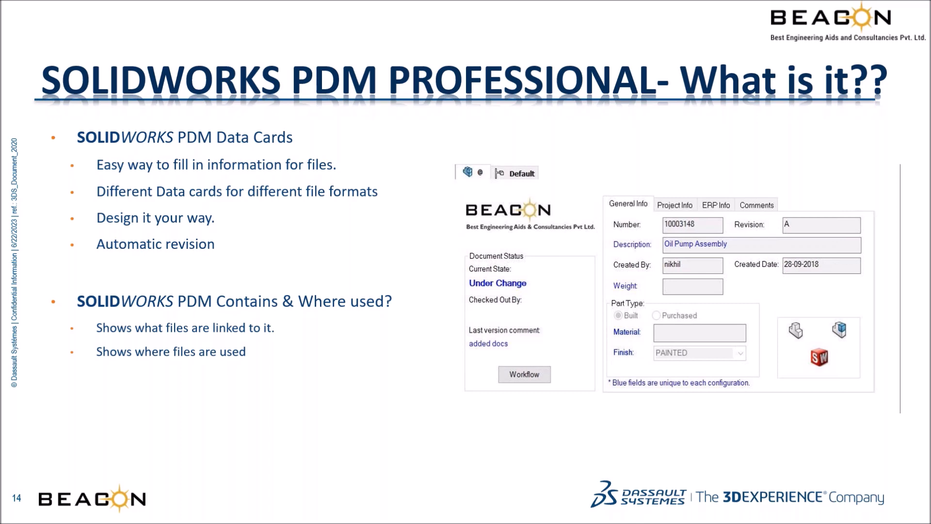
key(alt+Tab)
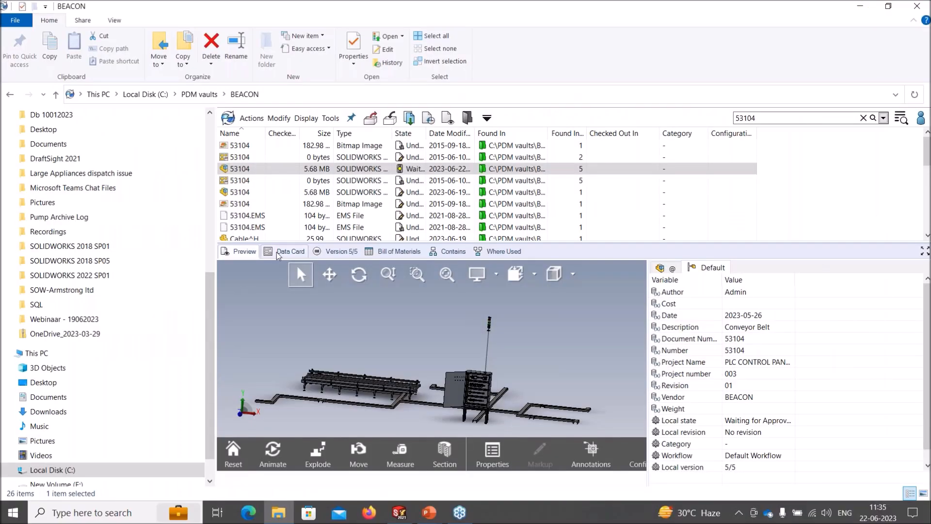
click(285, 253)
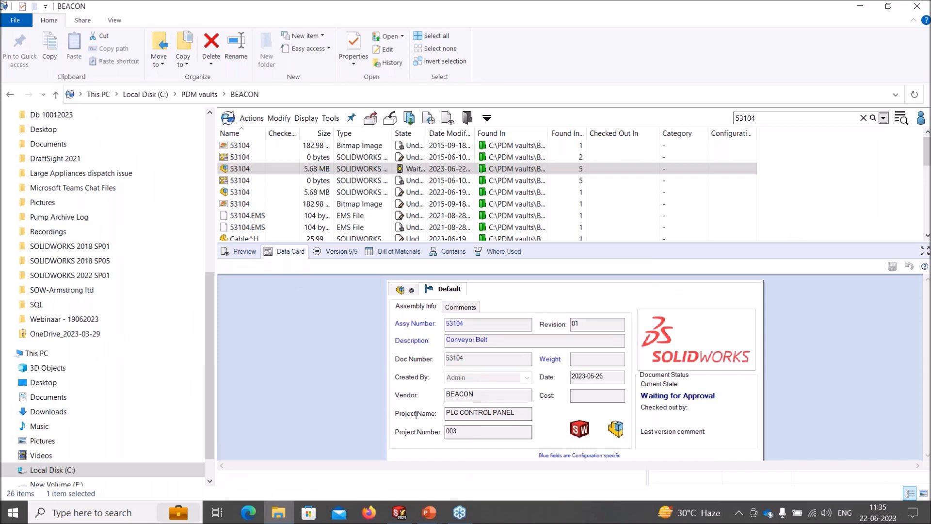
drag(490, 339, 445, 340)
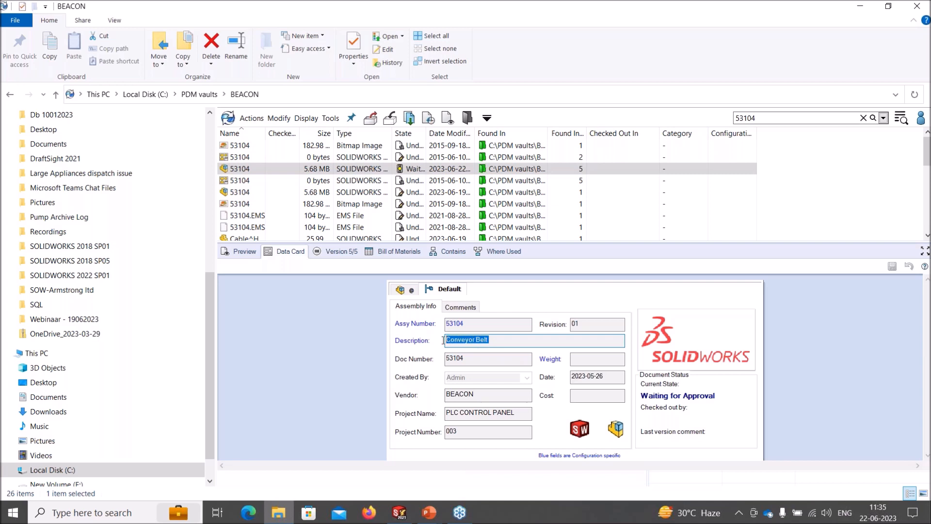
drag(482, 394, 449, 394)
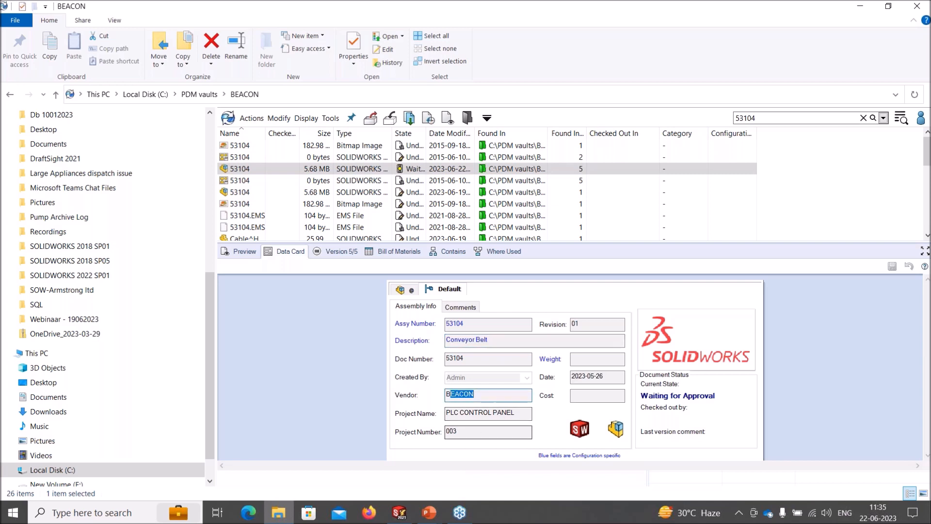
drag(518, 413, 452, 418)
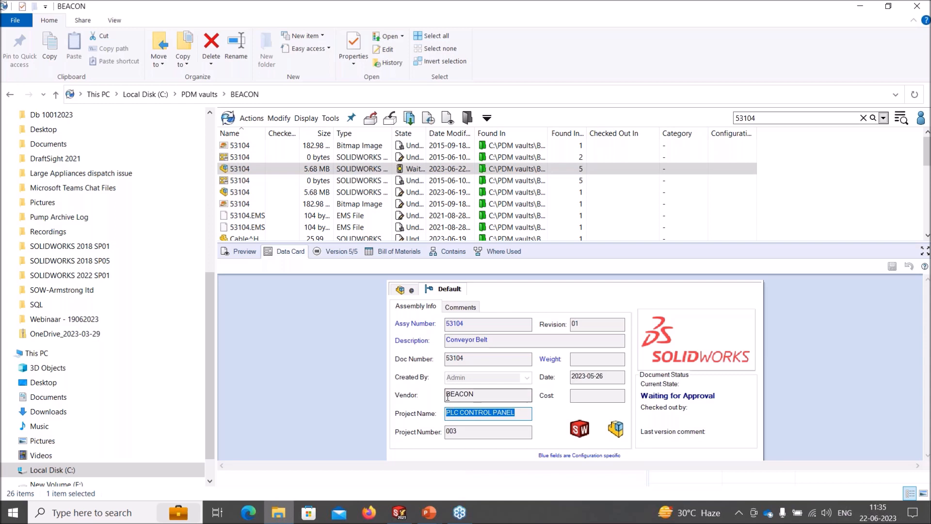
click(333, 253)
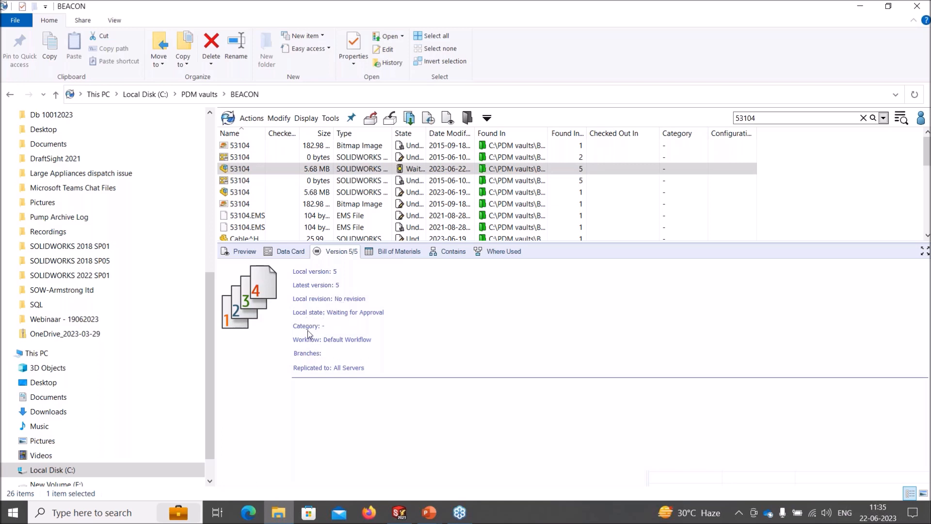
drag(427, 133, 495, 135)
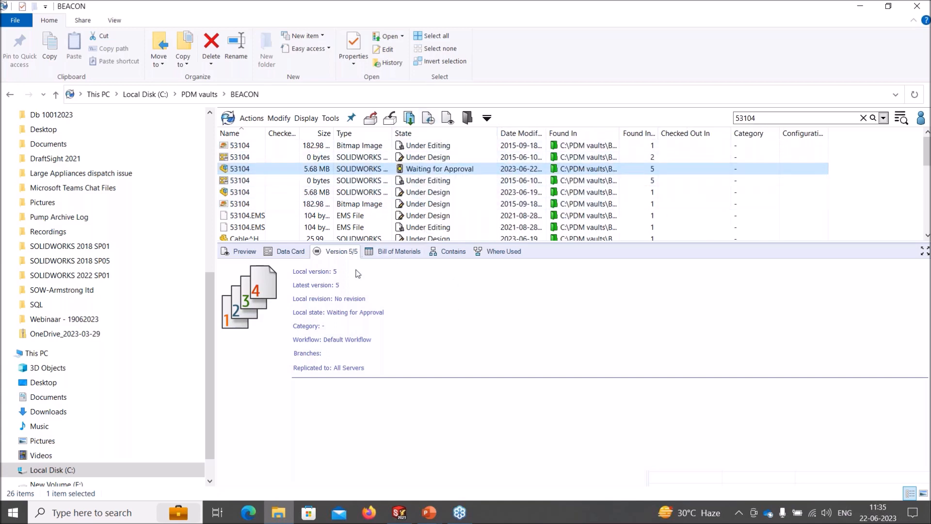
Show the history of assembly 53104 and examine its creation event and the initial transition to Under Editing.
right_click(243, 174)
click(295, 290)
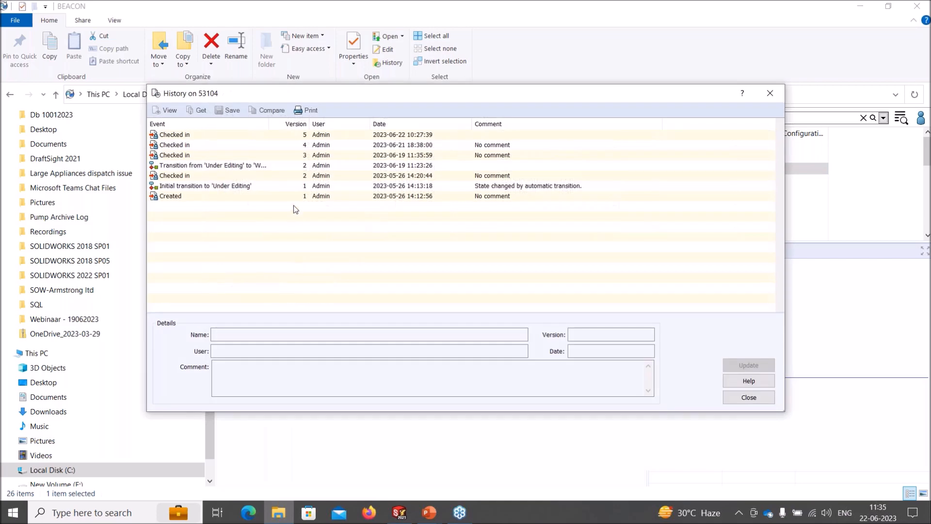
drag(218, 248, 195, 140)
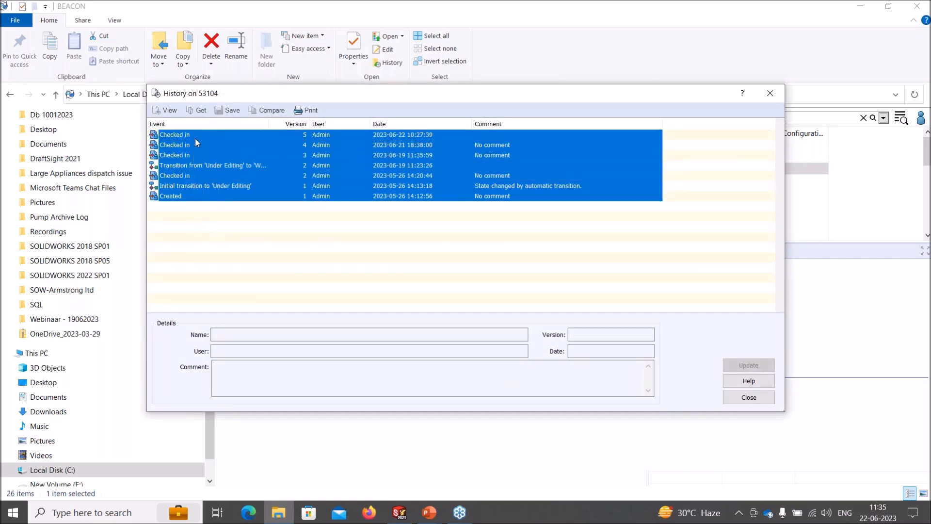
click(208, 196)
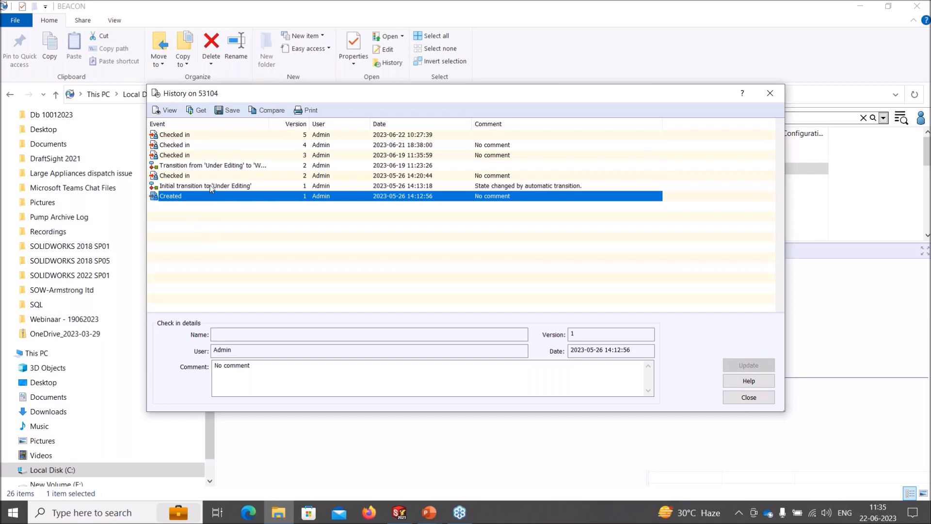
click(211, 187)
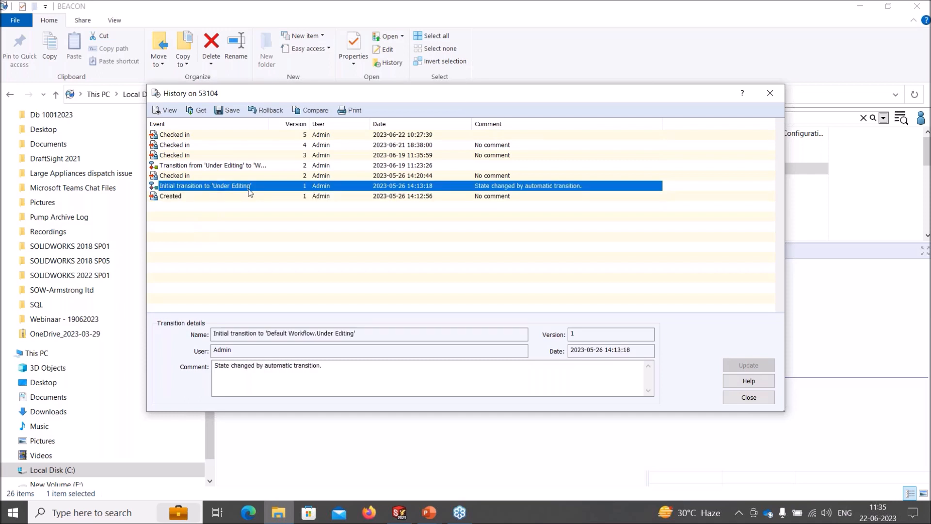
Get version 2 of assembly 53104 from its Under Editing to Waiting for Approval transition in the history, and get the latest version with its components.
click(198, 167)
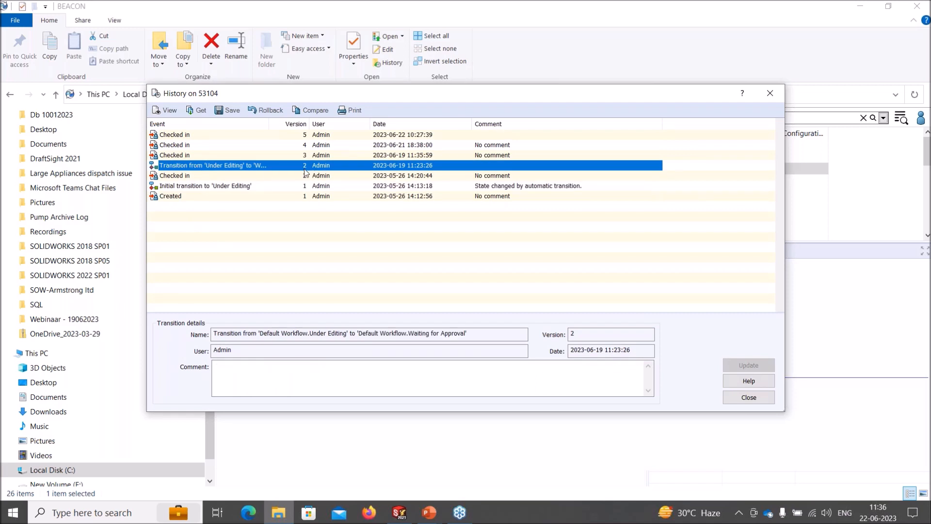
click(196, 110)
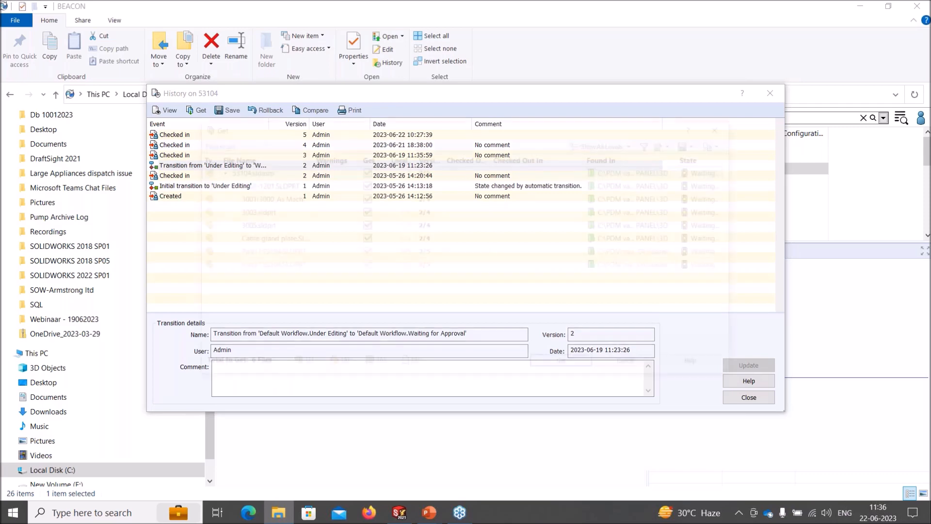
click(554, 365)
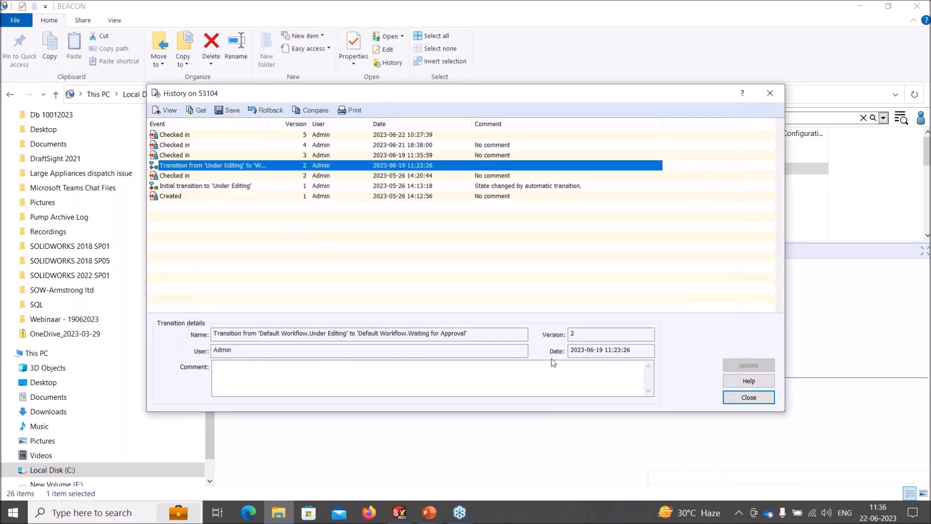
click(771, 95)
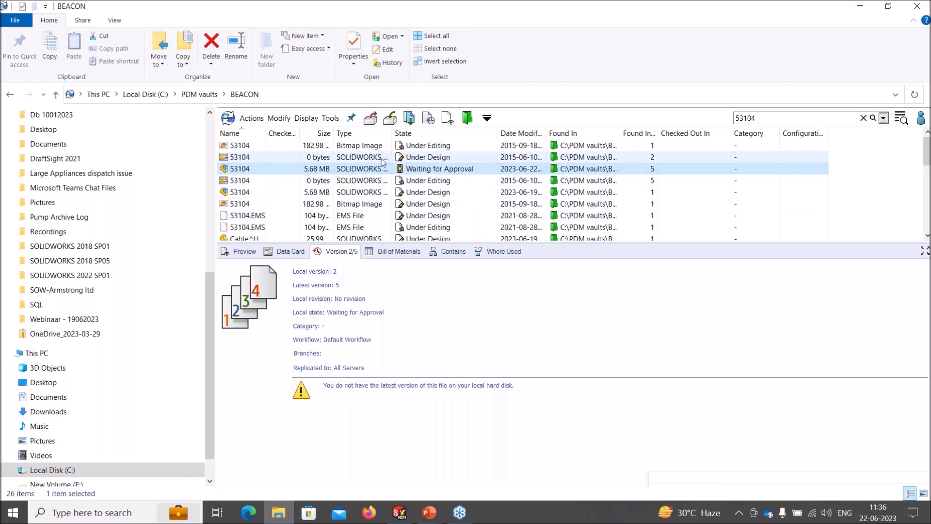
click(409, 118)
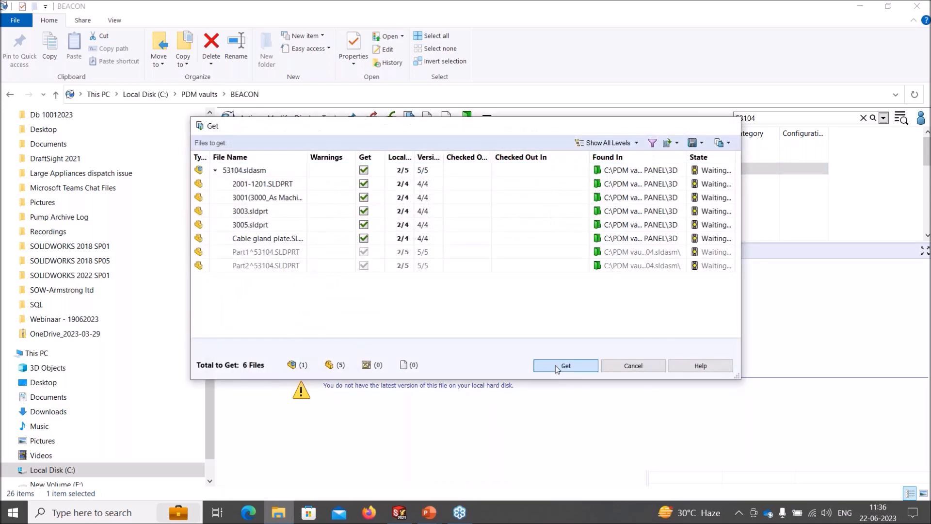
click(561, 365)
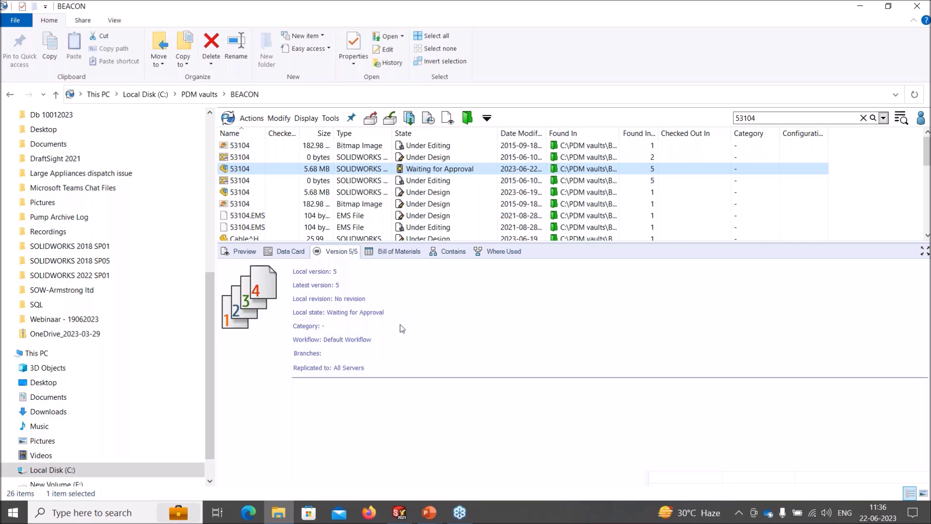
Export the bill of materials of assembly 53104 to a CSV file with a Level column, and review the exported table in Excel.
click(395, 252)
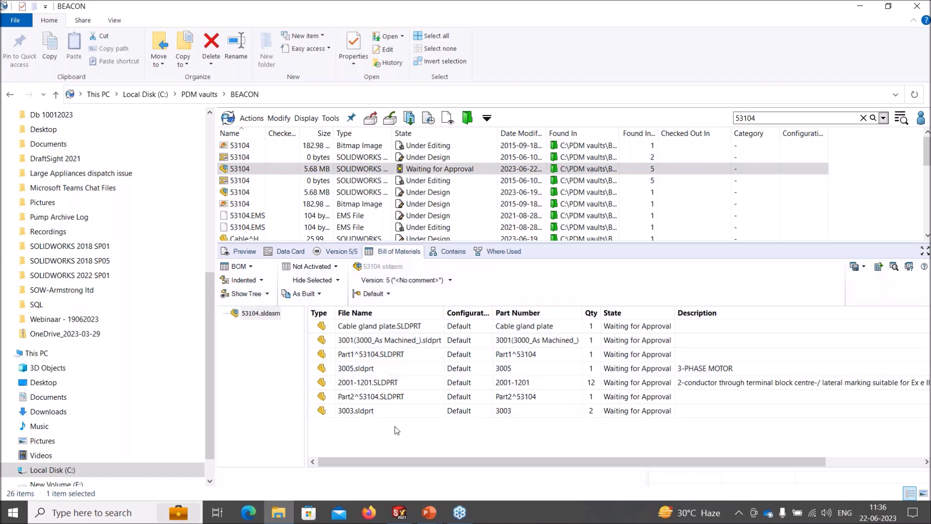
click(279, 167)
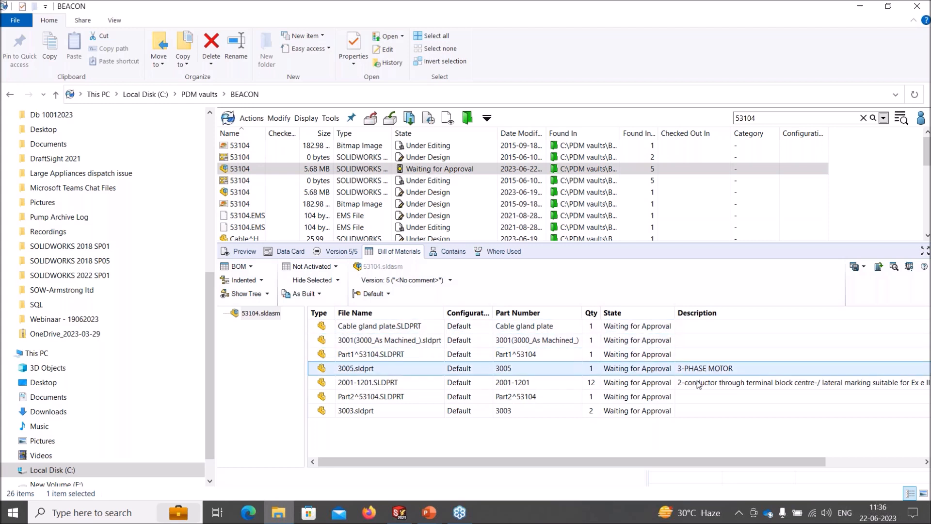
click(878, 268)
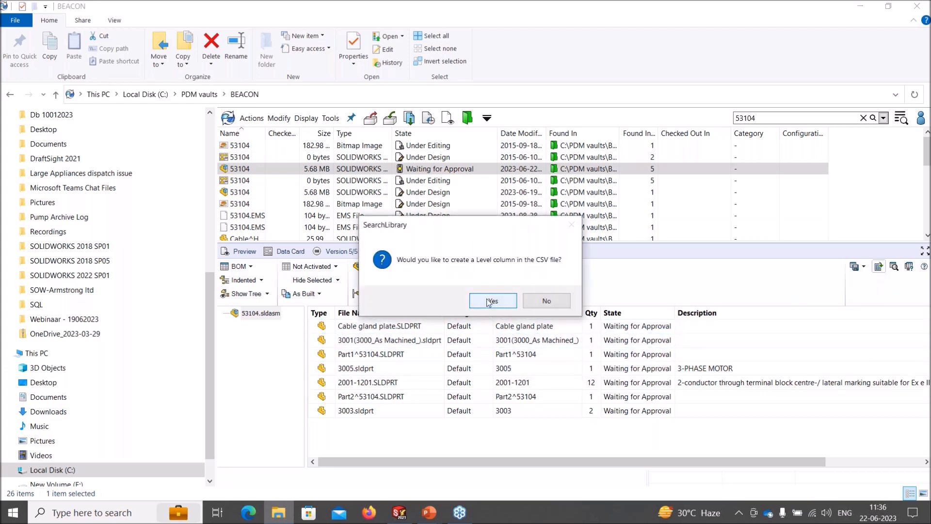
click(491, 301)
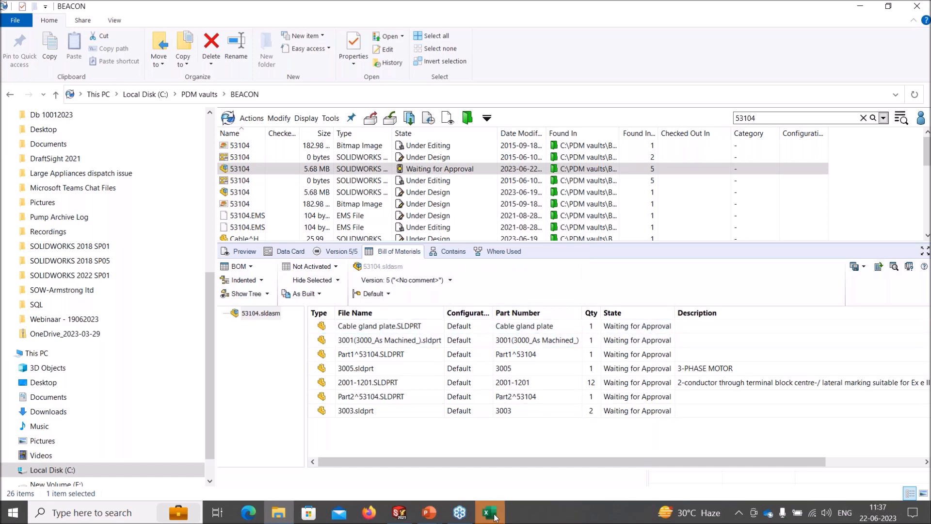
click(491, 514)
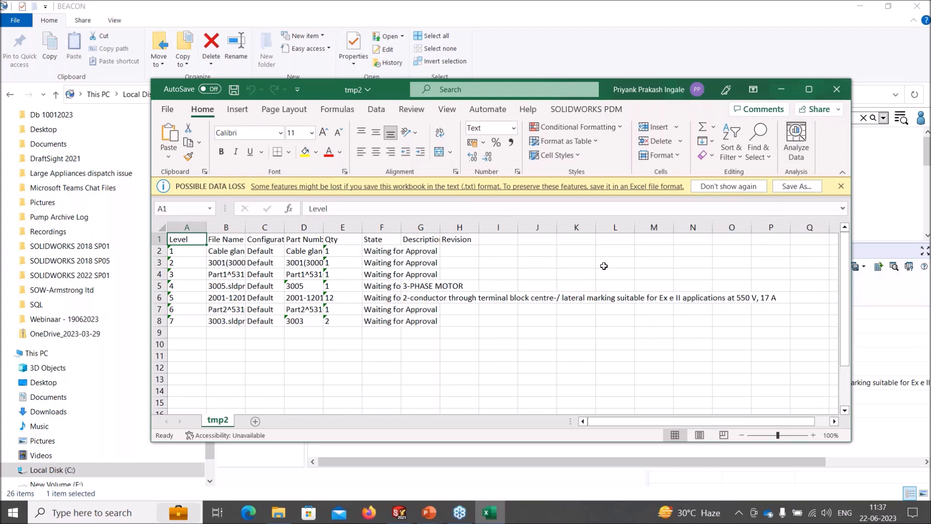
click(786, 91)
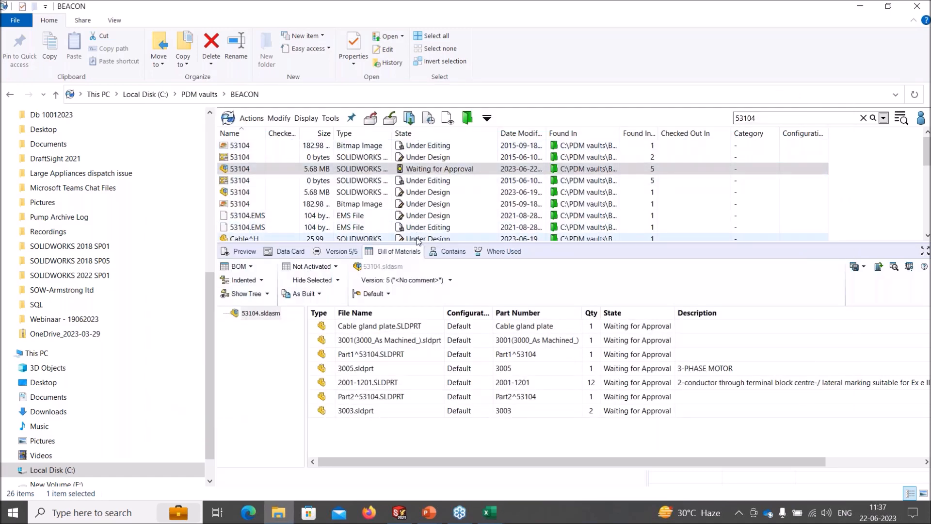
Browse to part 3005 in its vault folder from the files assembly 53104 contains, and check where the part is used.
click(446, 251)
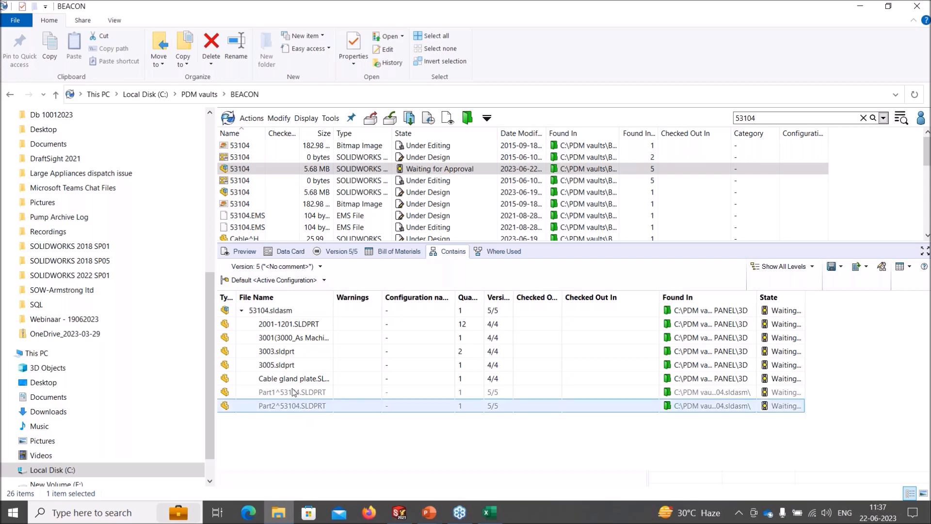
click(288, 366)
right_click(287, 366)
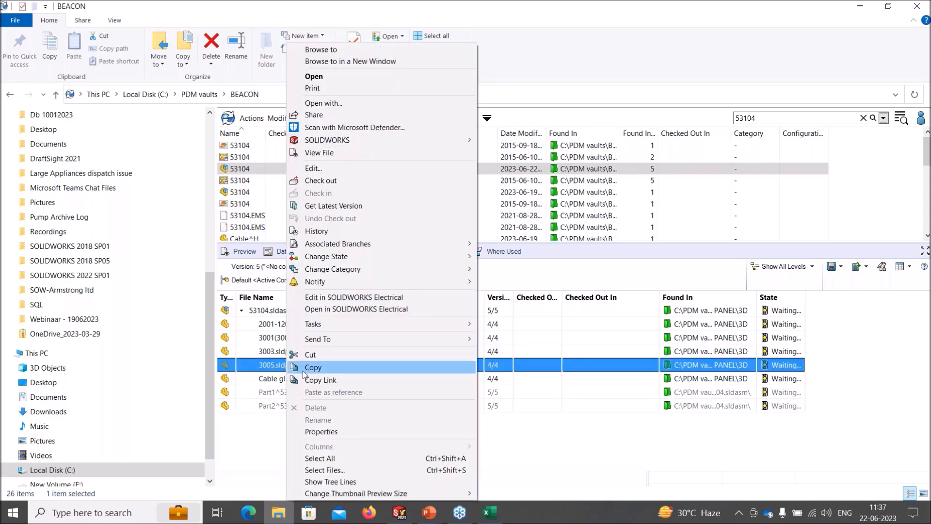
click(342, 50)
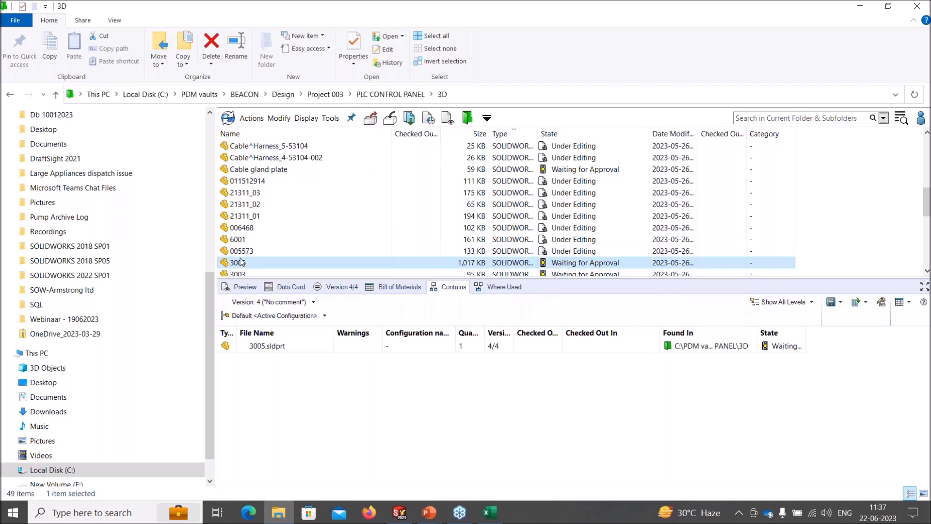
click(512, 288)
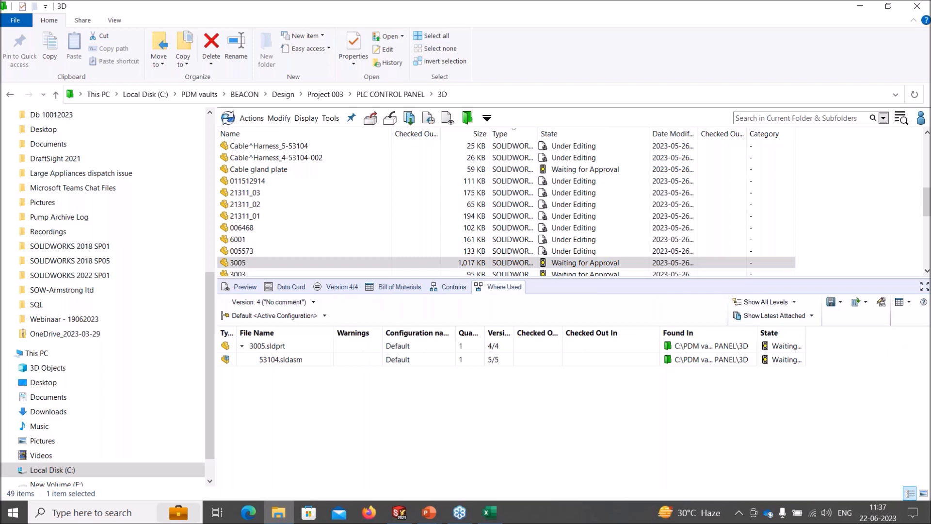
click(274, 347)
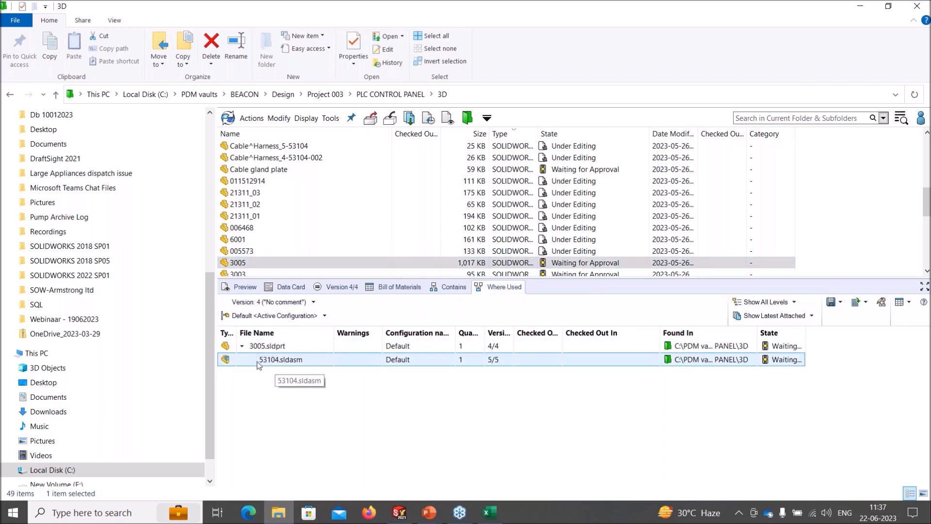